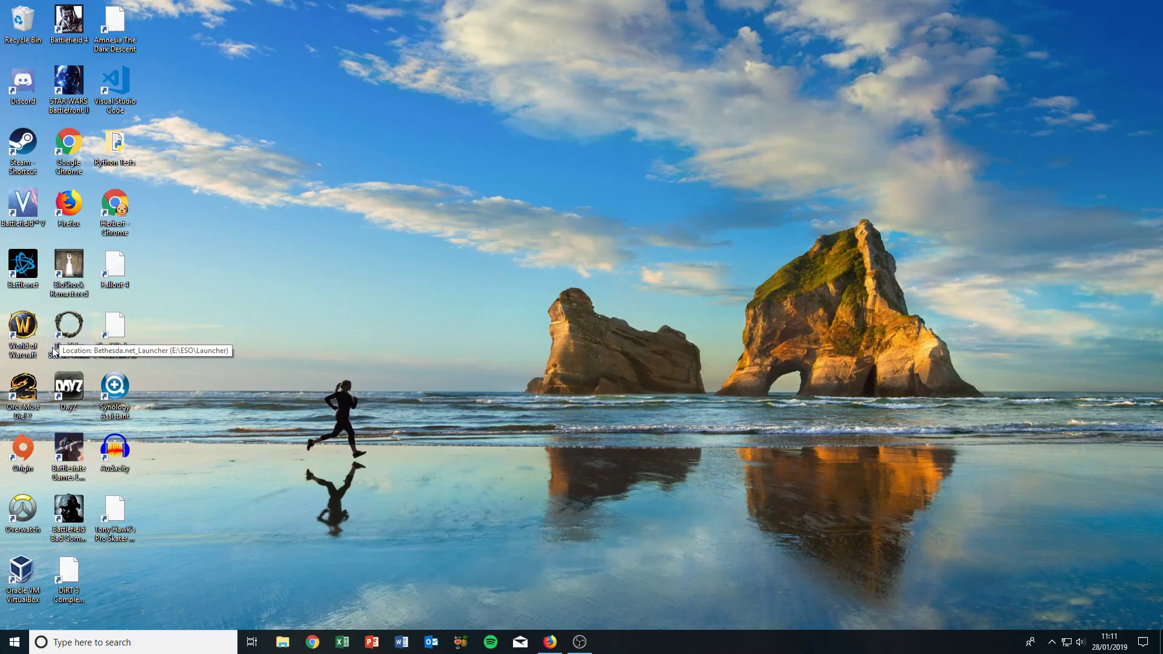
click(69, 391)
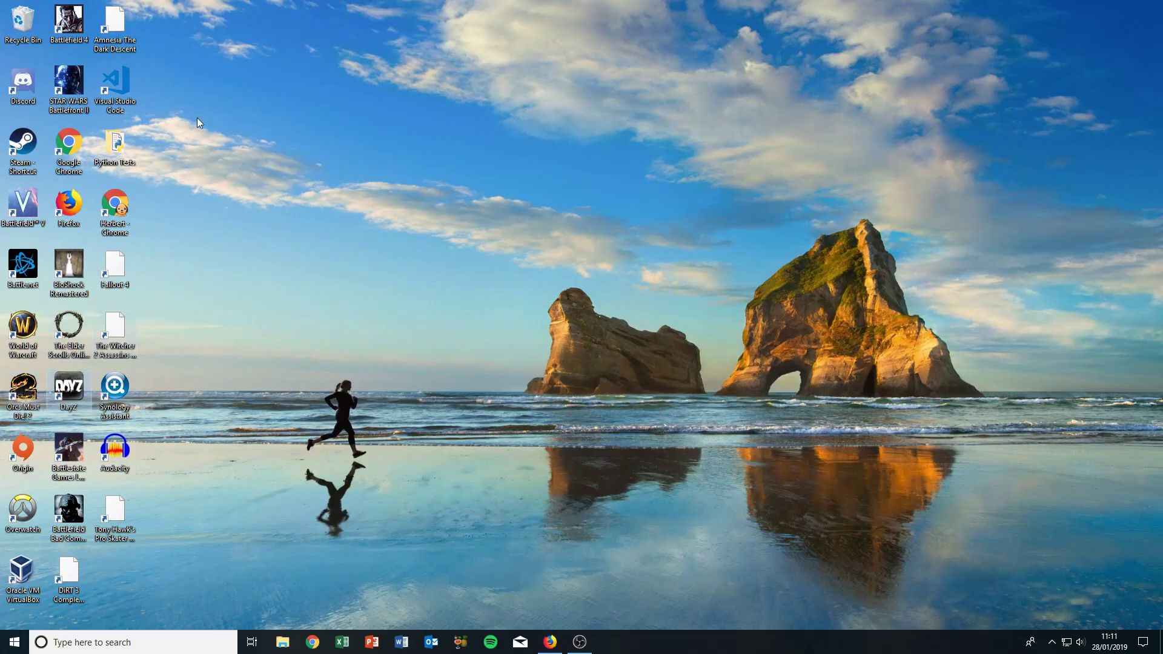
click(115, 27)
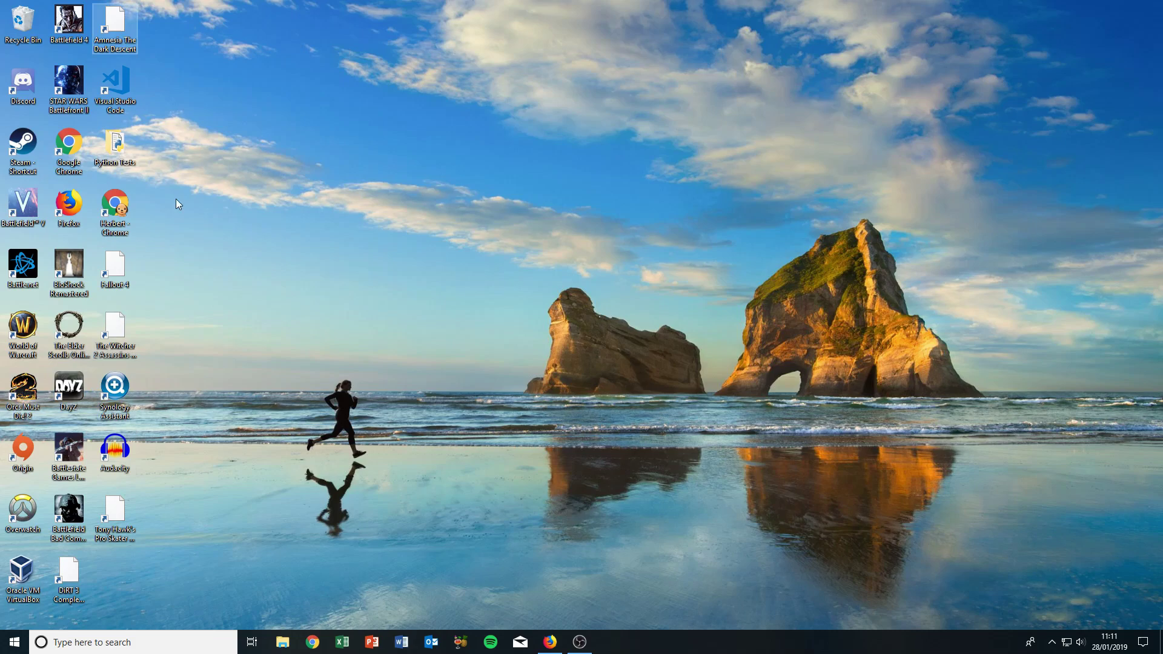
click(143, 292)
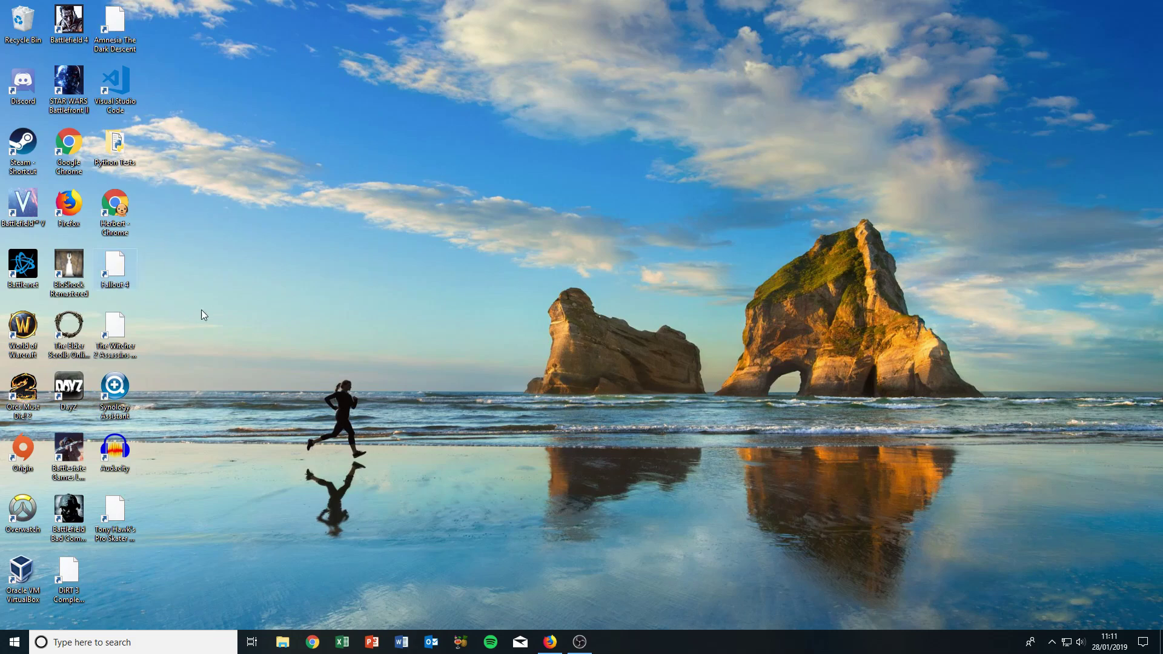
click(116, 520)
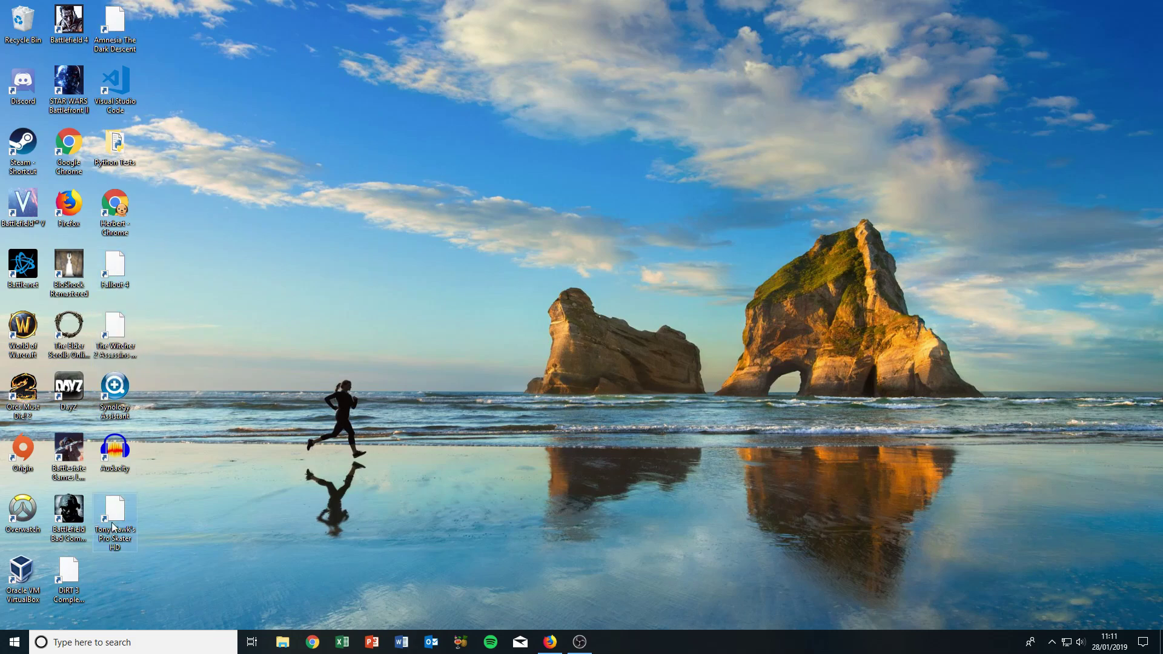
click(83, 591)
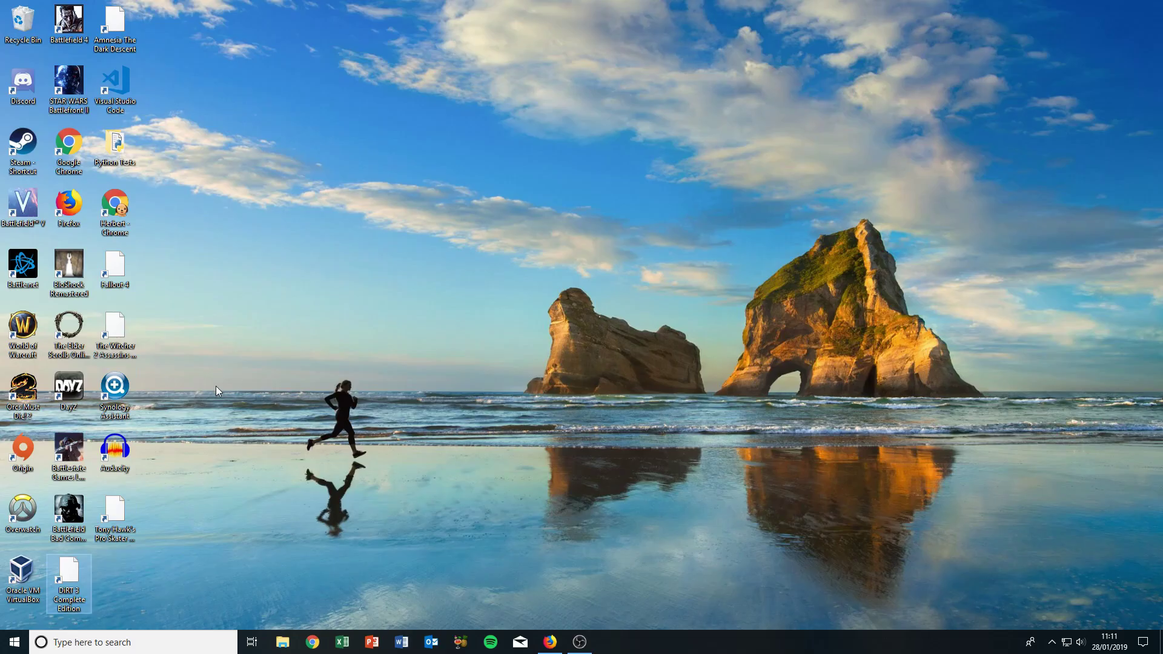
click(236, 369)
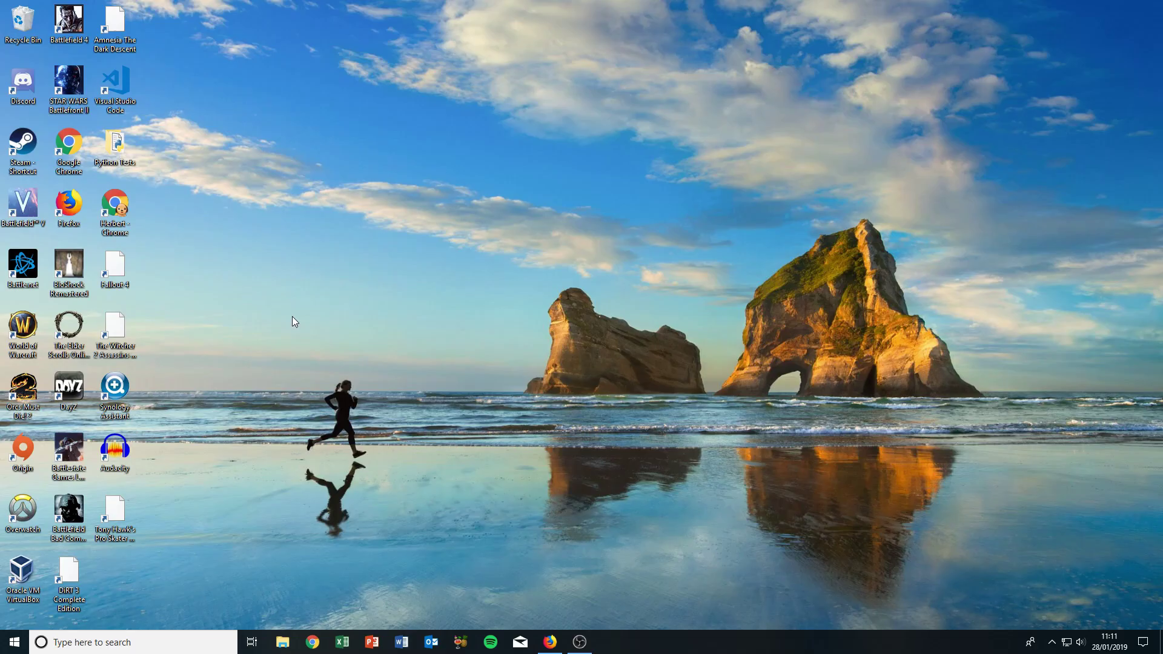
Step: Launch Steam from its desktop shortcut and bring up the game library
double_click(23, 143)
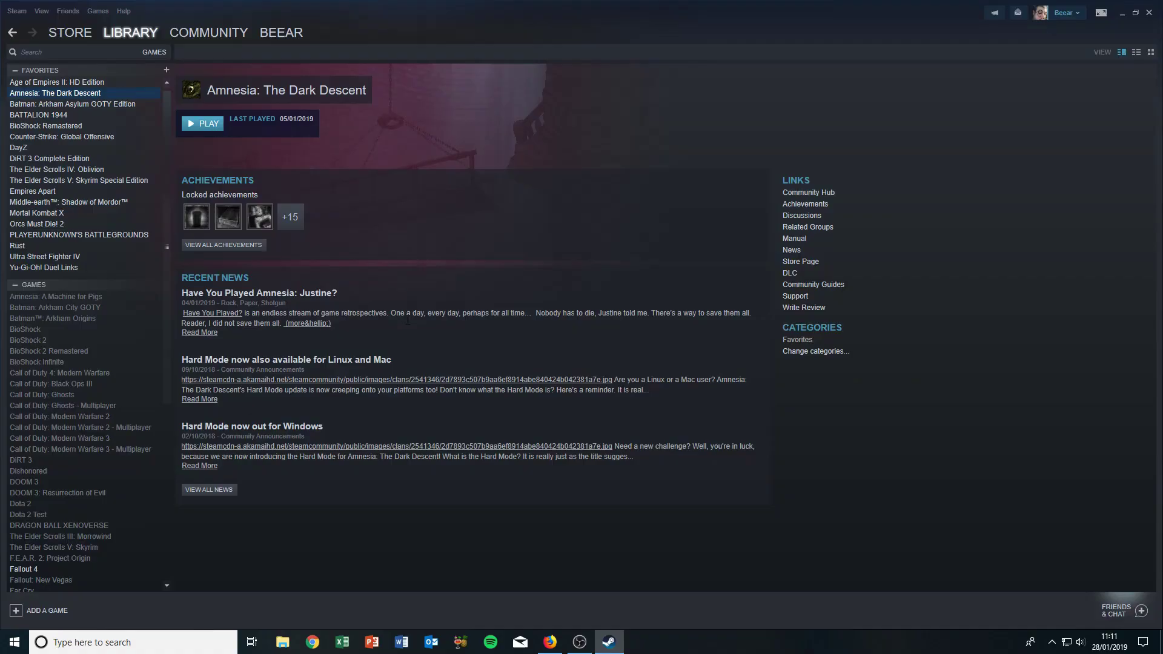
click(608, 642)
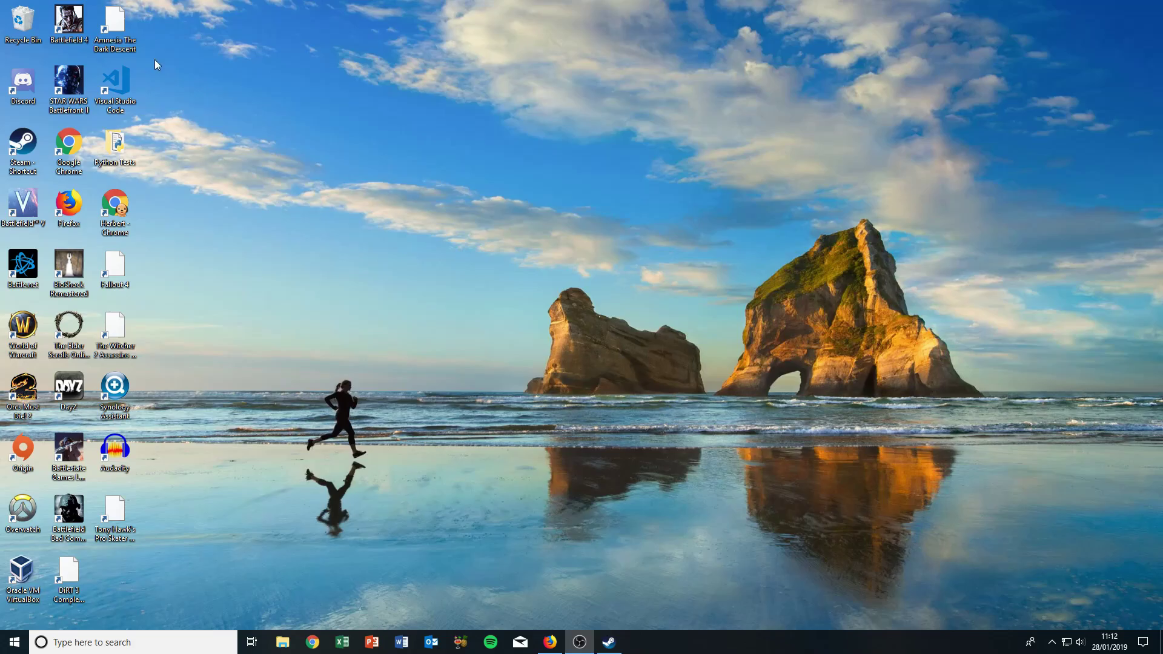
click(118, 33)
click(121, 271)
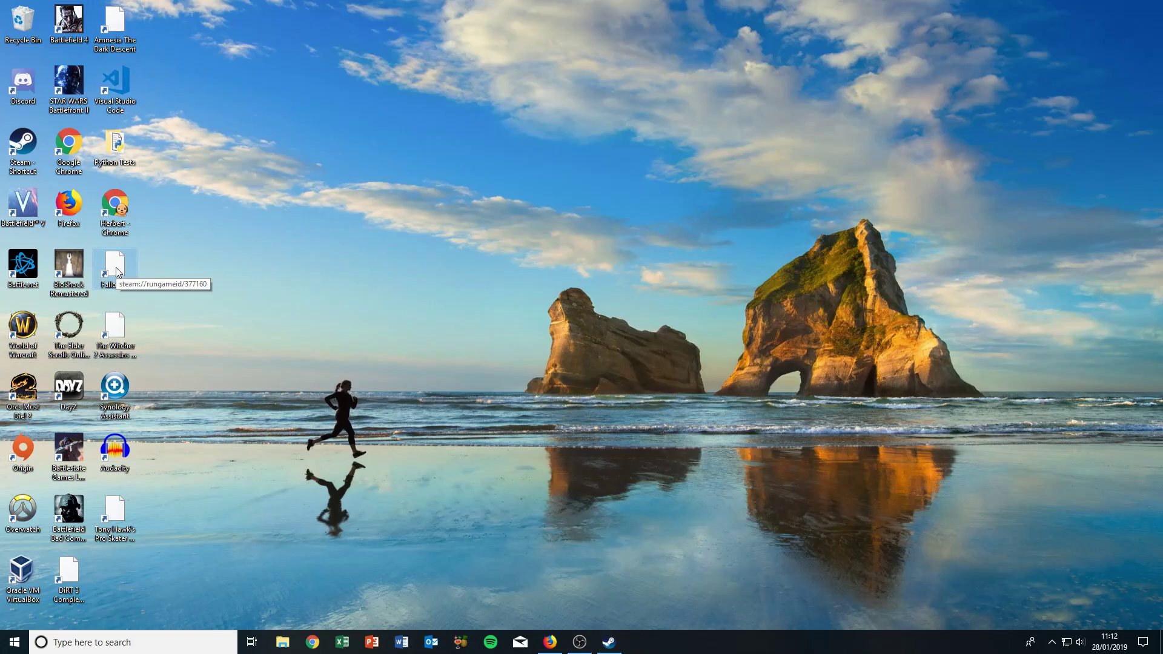
click(610, 640)
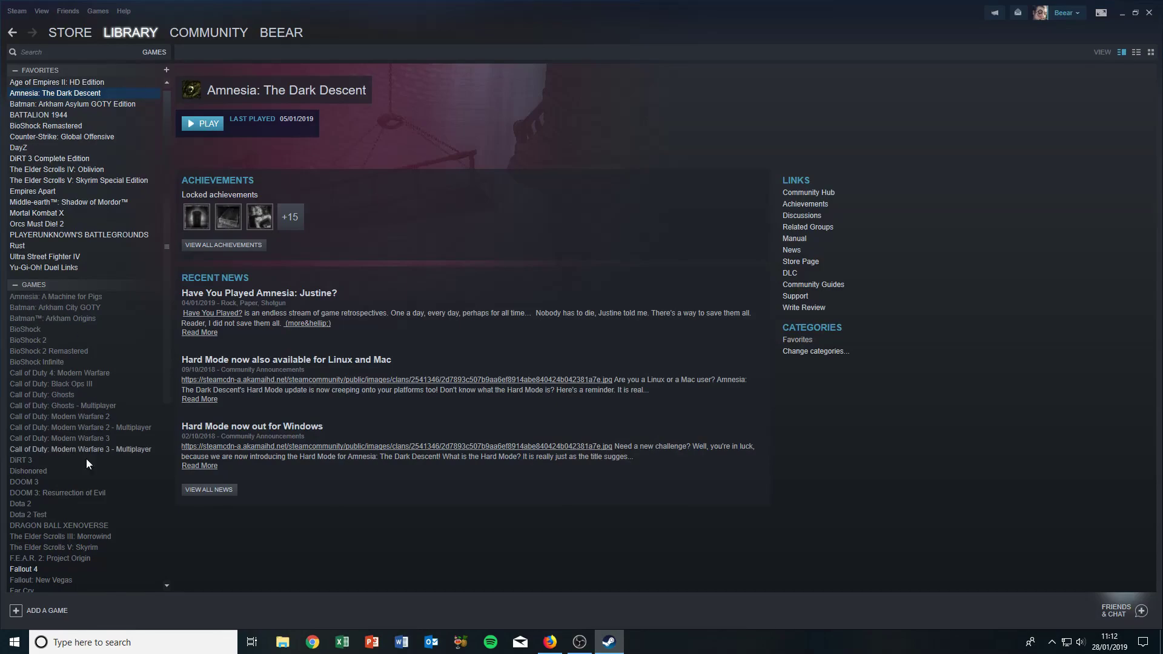
Step: Verify the integrity of Fallout 4's local game files, and close the game's properties and Steam
click(24, 569)
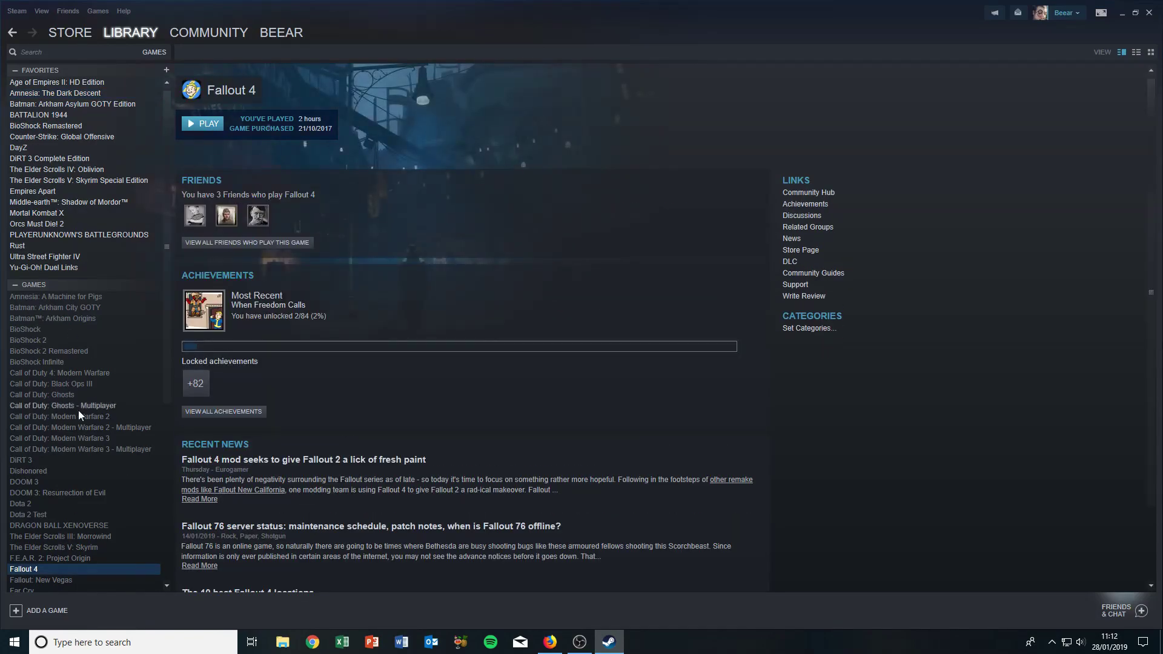
right_click(25, 572)
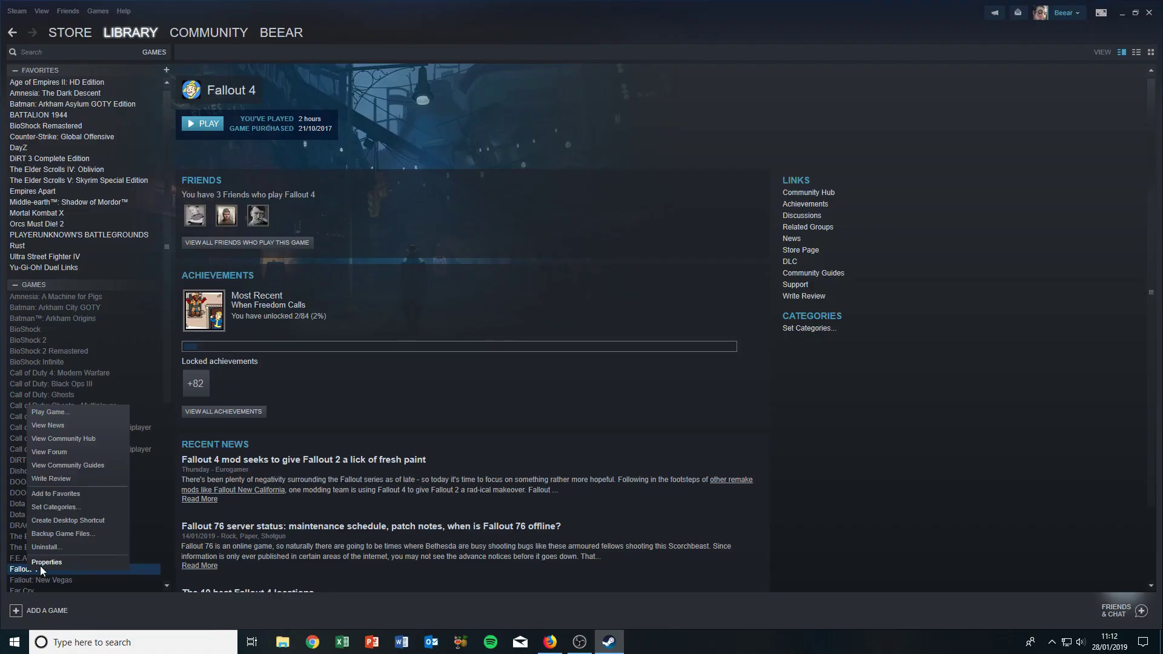
click(46, 561)
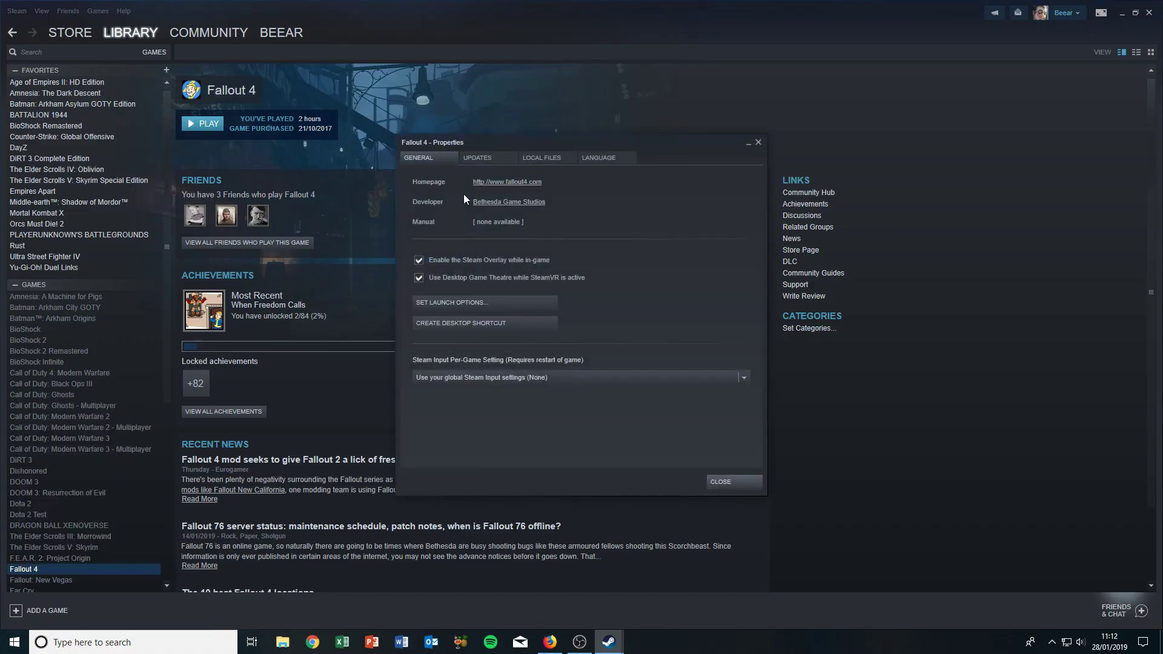
click(550, 159)
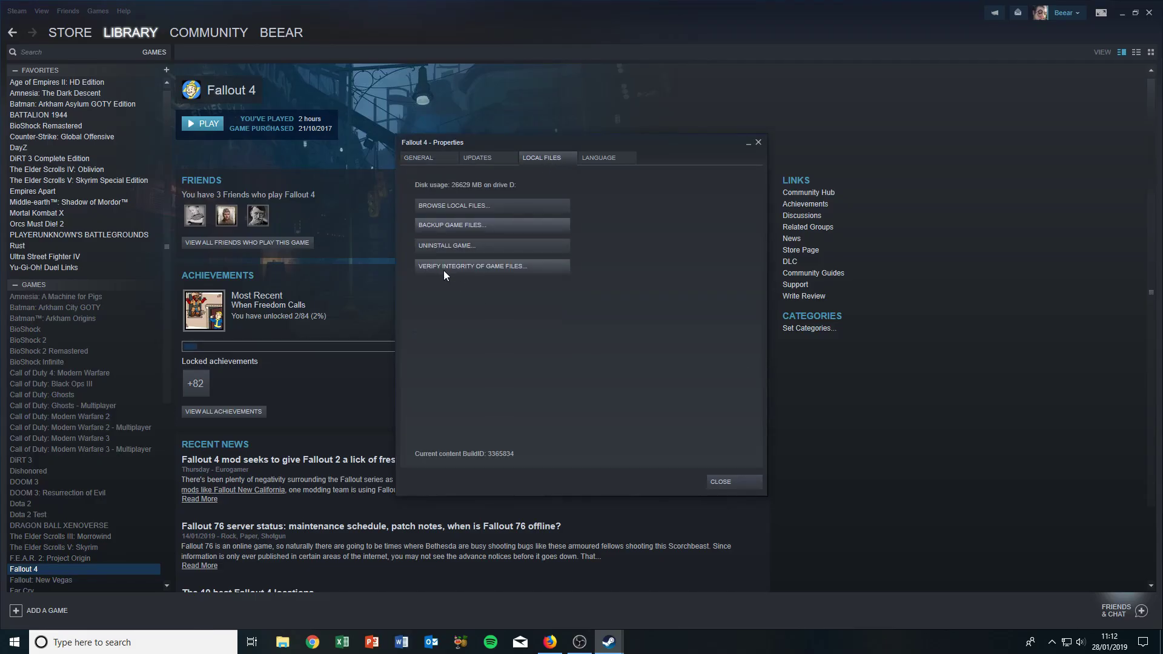
click(484, 267)
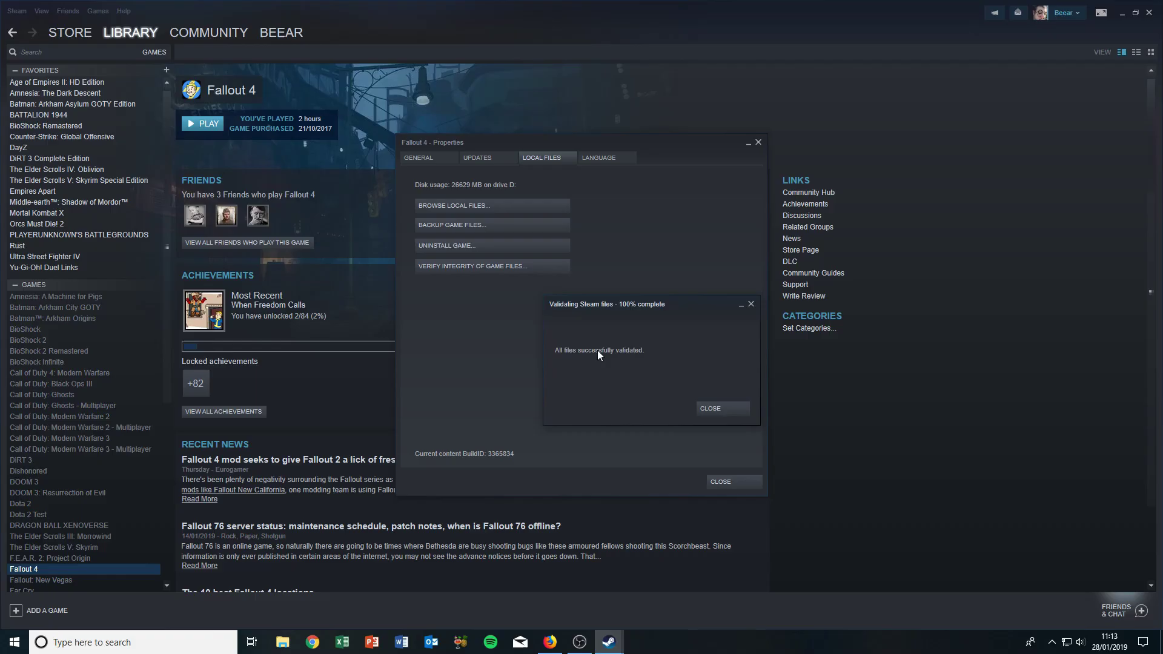
click(723, 409)
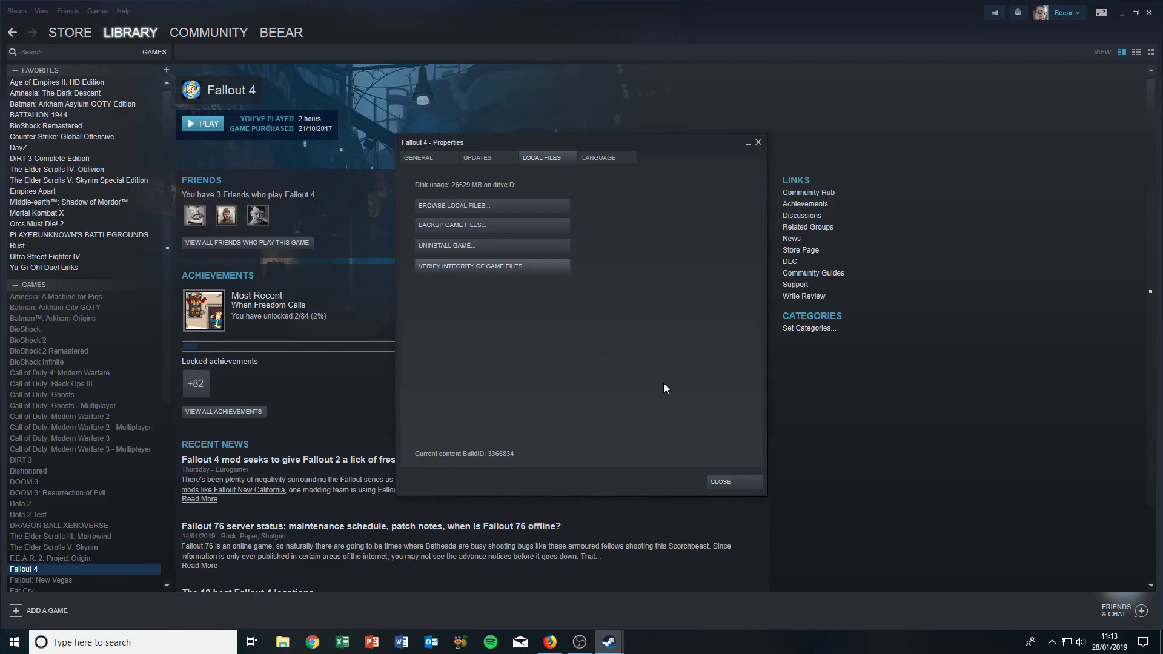
click(727, 482)
click(1149, 12)
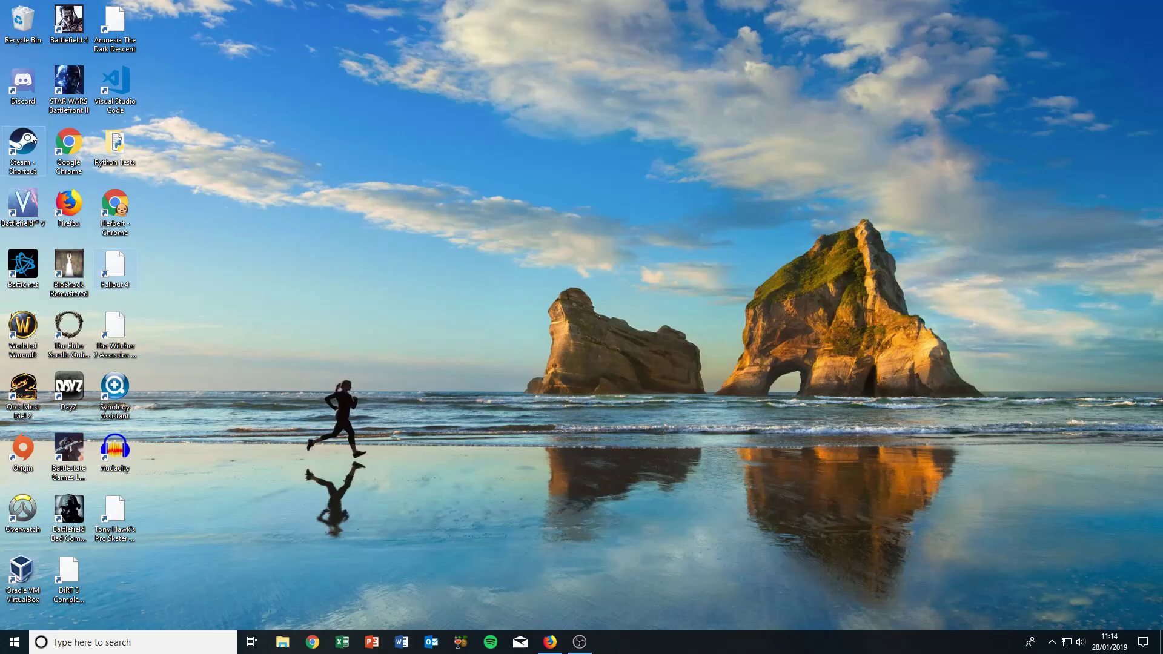
Step: Open the file location of the Steam desktop shortcut in File Explorer
double_click(30, 145)
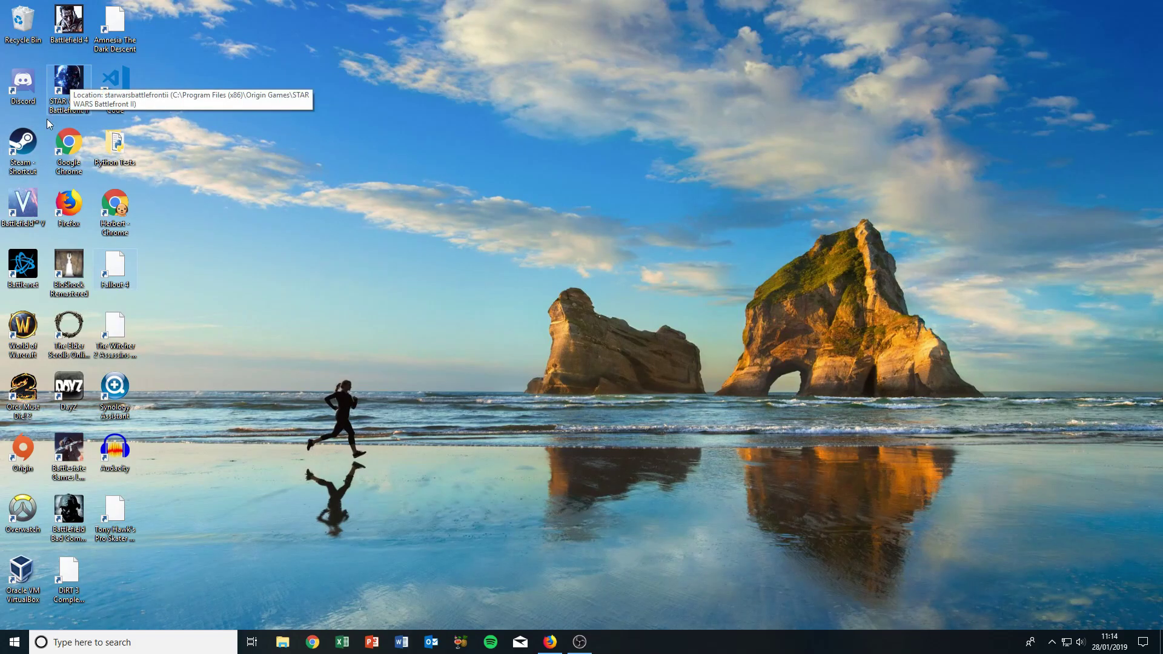
right_click(29, 145)
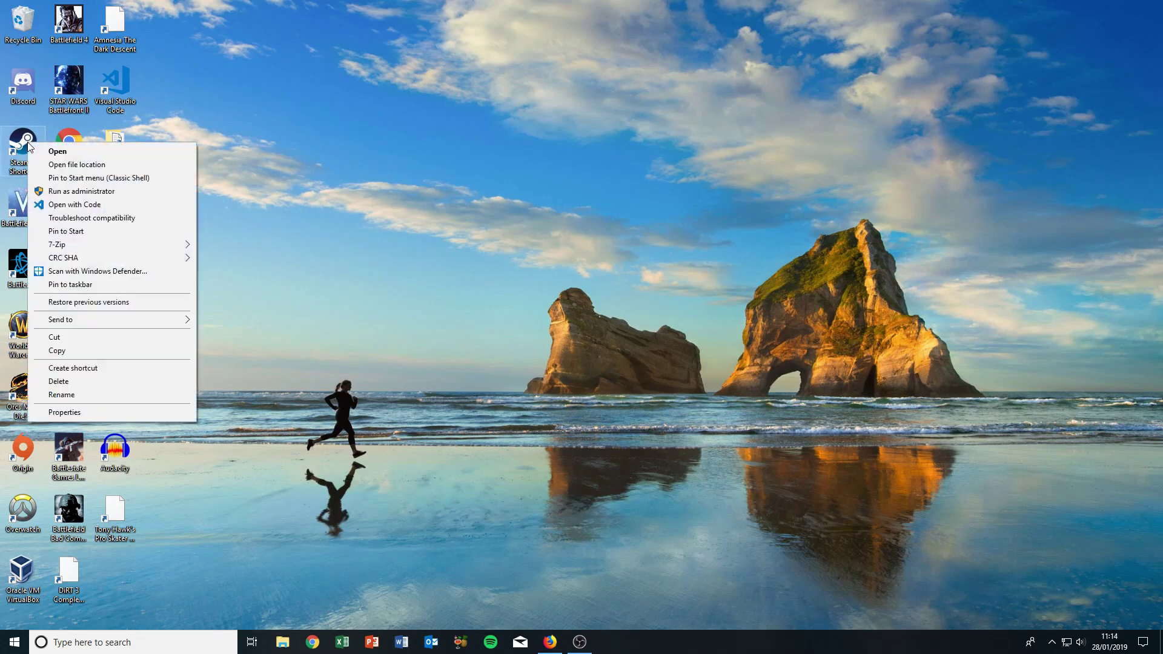
click(77, 169)
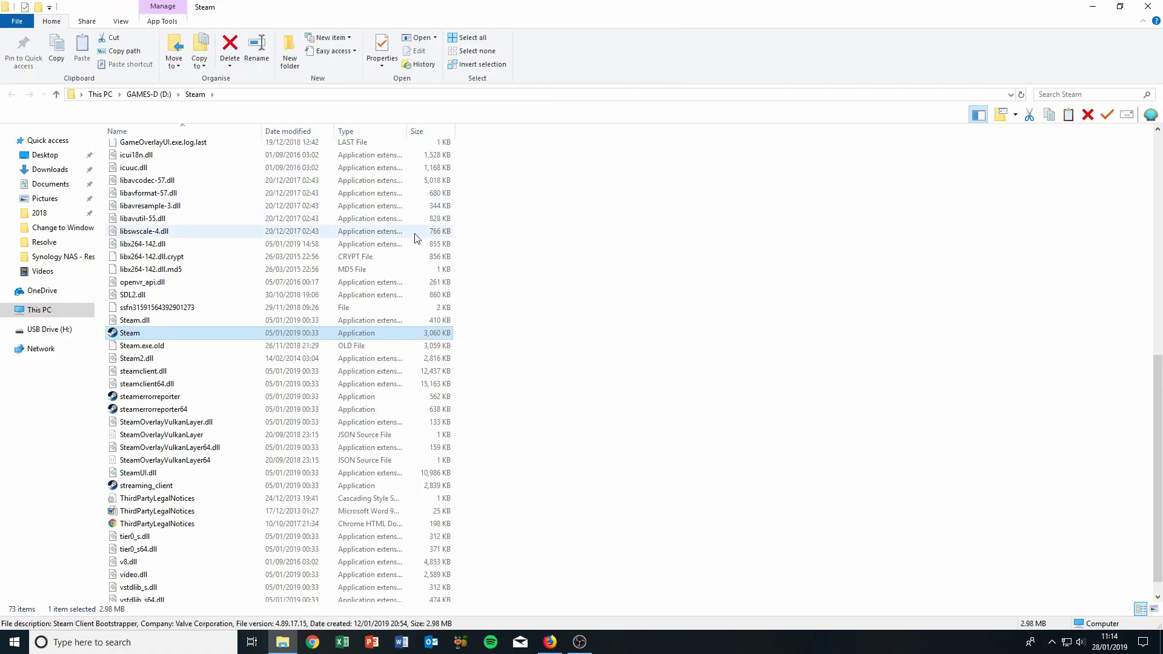
Step: Browse from the Steam folder to the game's folder at steamapps\common\Fallout 4
scroll(200, 235, up, 7)
scroll(197, 235, up, 5)
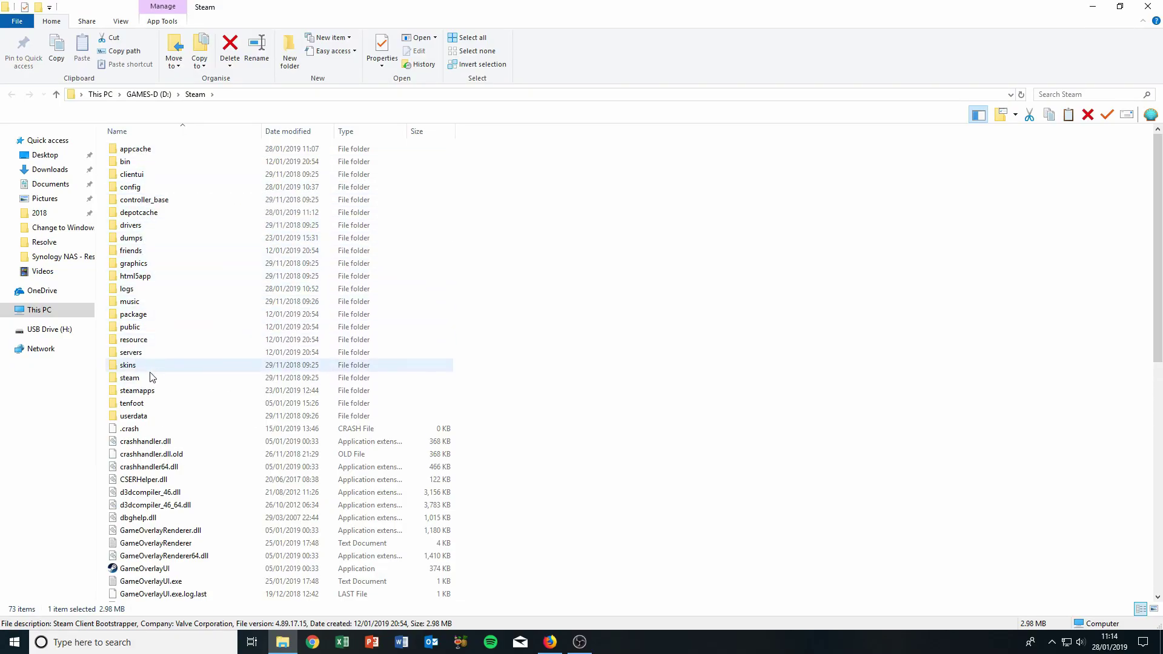
double_click(147, 395)
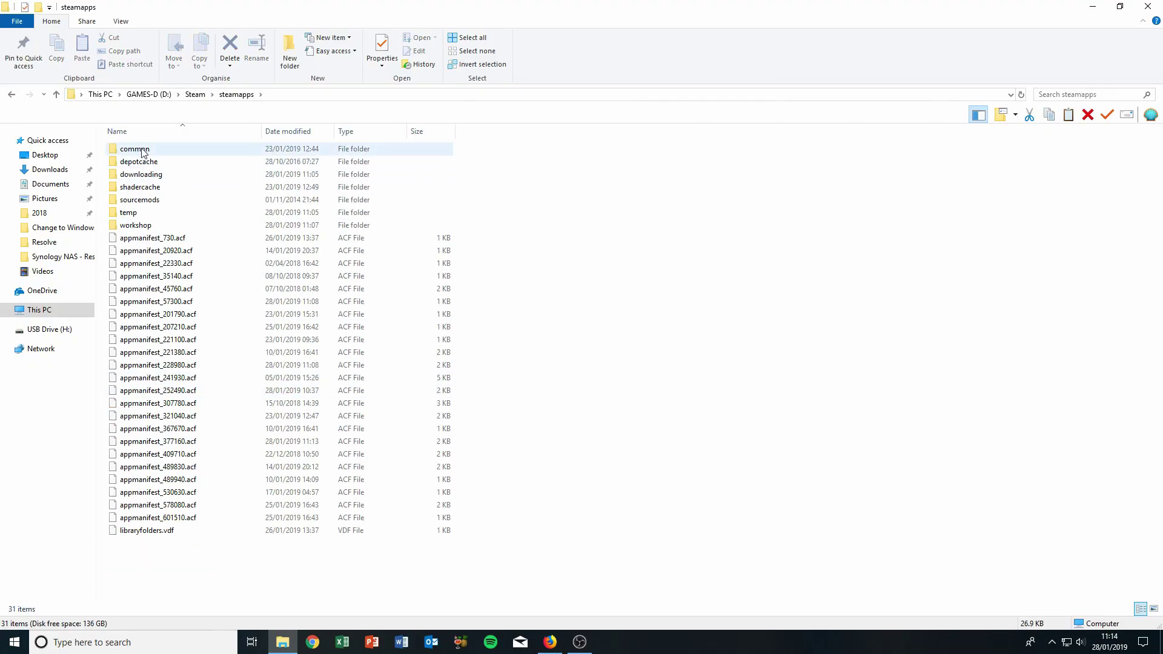
double_click(143, 150)
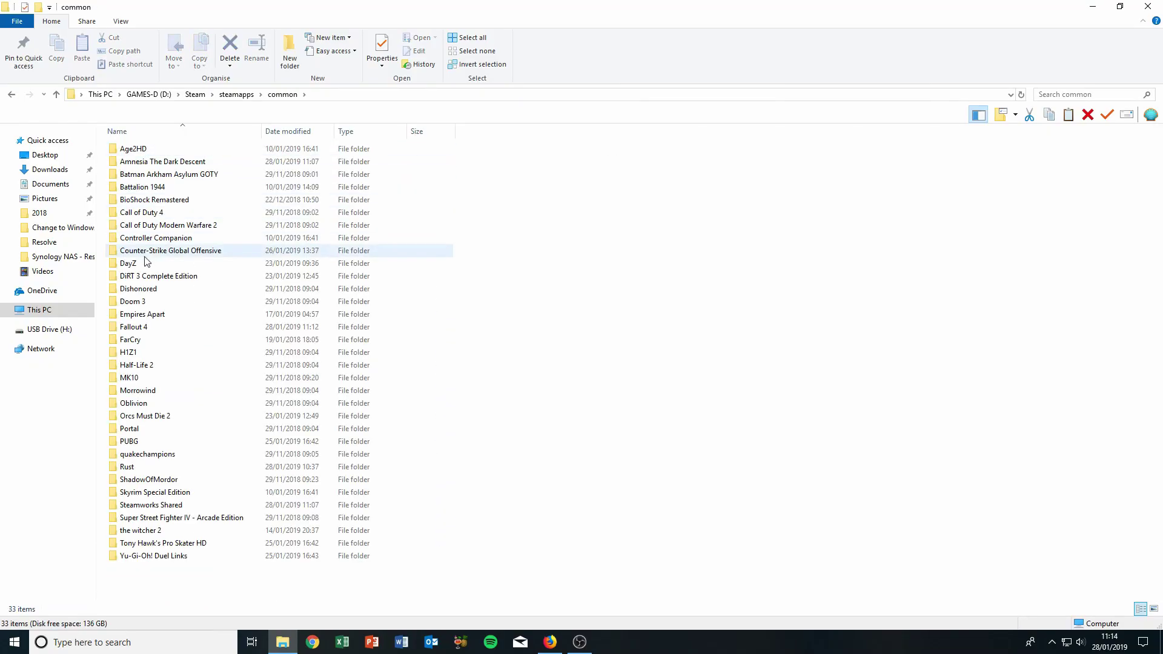
mouse_move(139, 330)
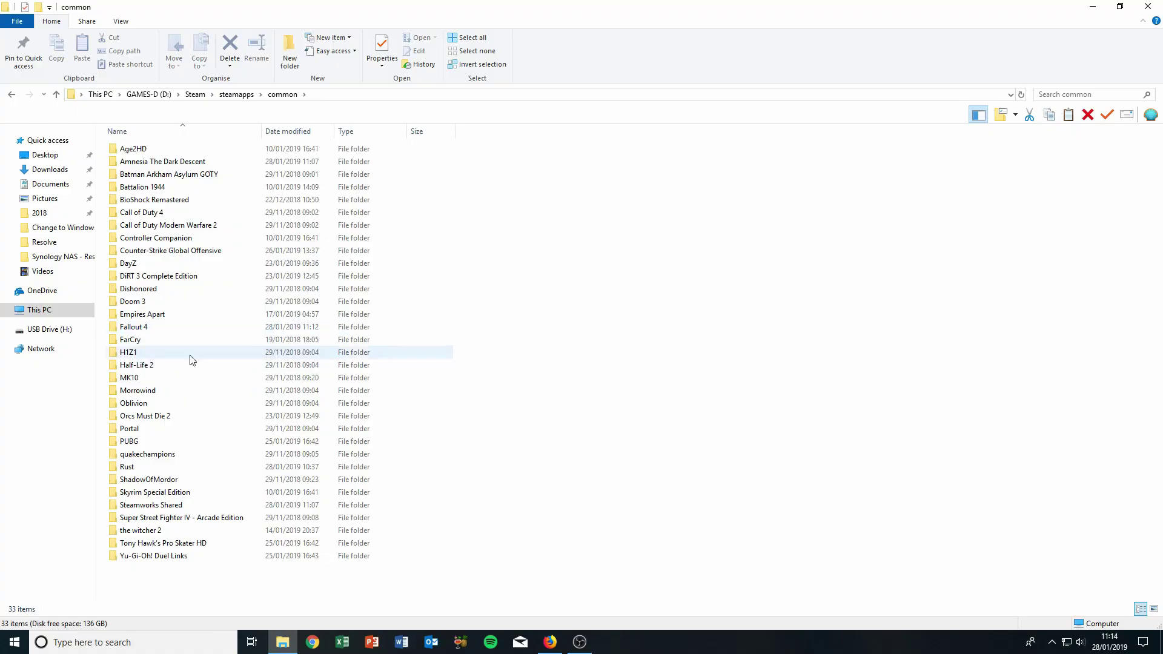
double_click(147, 330)
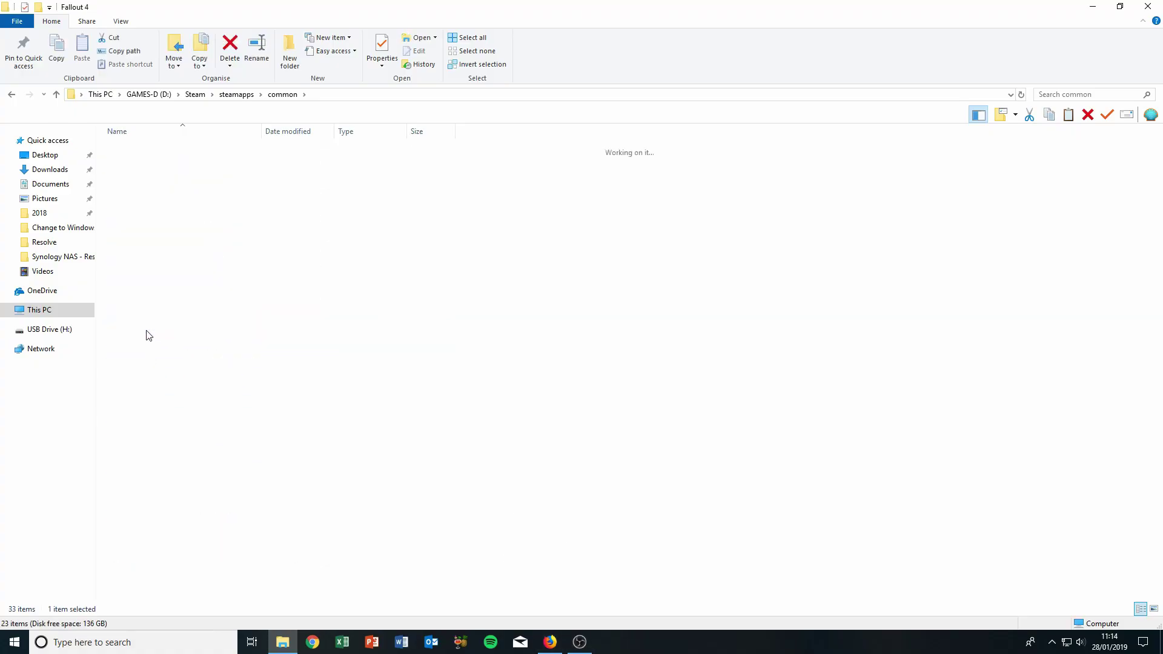
Step: Copy the full path of the Fallout 4 folder and close the File Explorer window
click(371, 95)
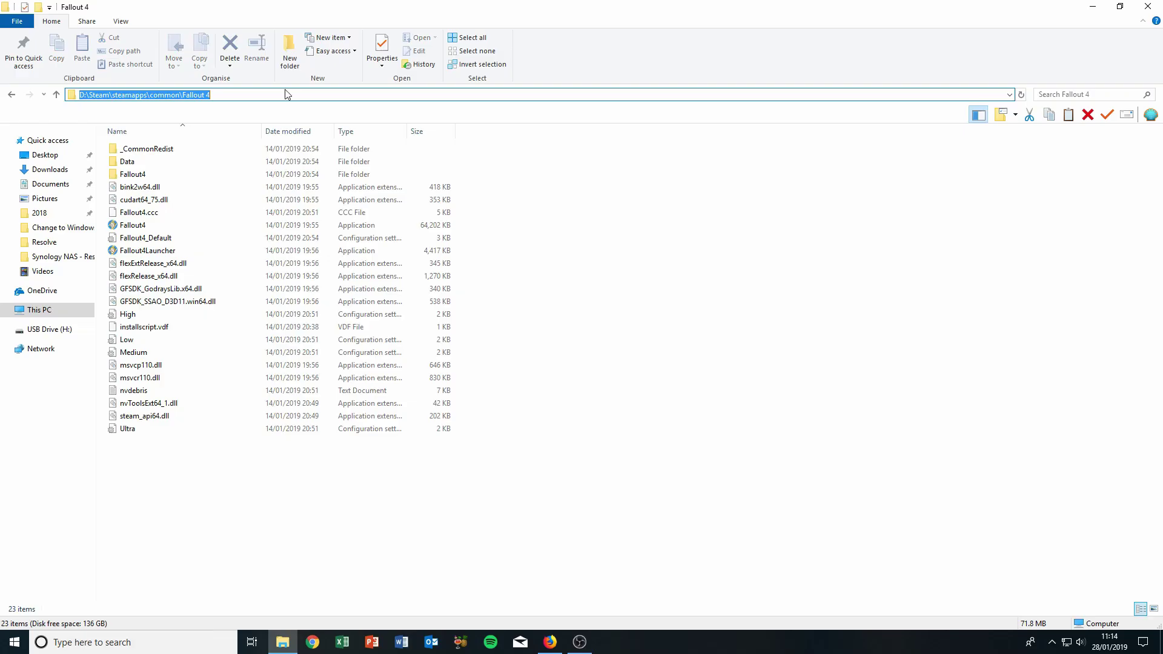
right_click(136, 95)
click(172, 133)
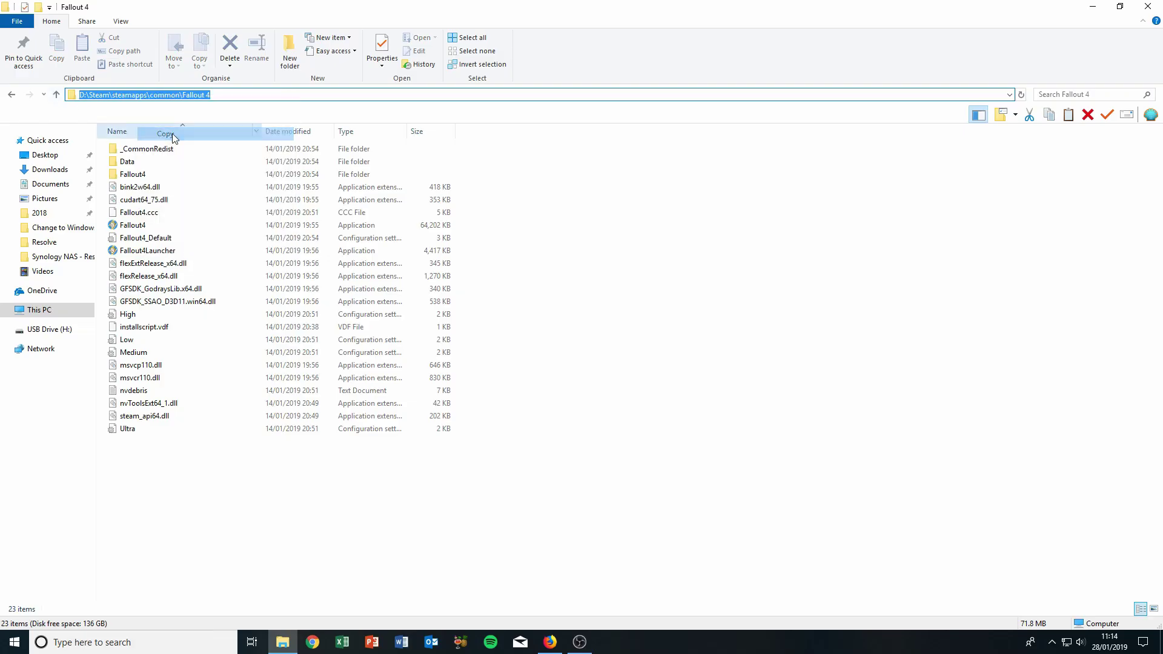
click(1147, 6)
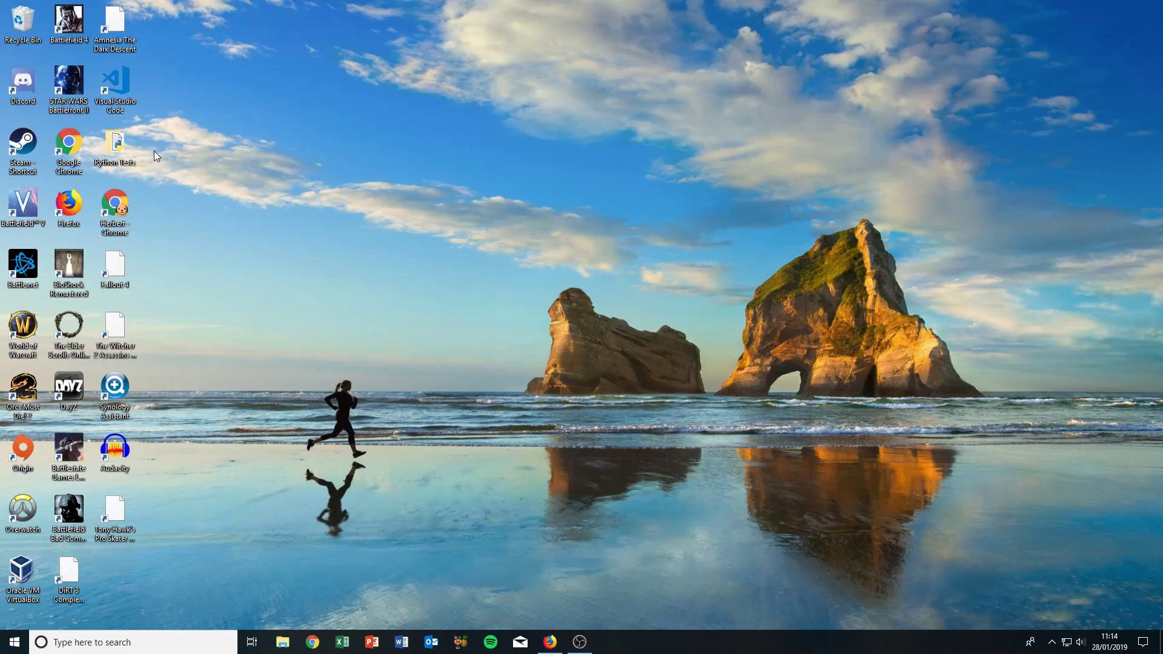
Step: Open the icon selection for the Fallout 4 desktop shortcut from its properties
right_click(119, 272)
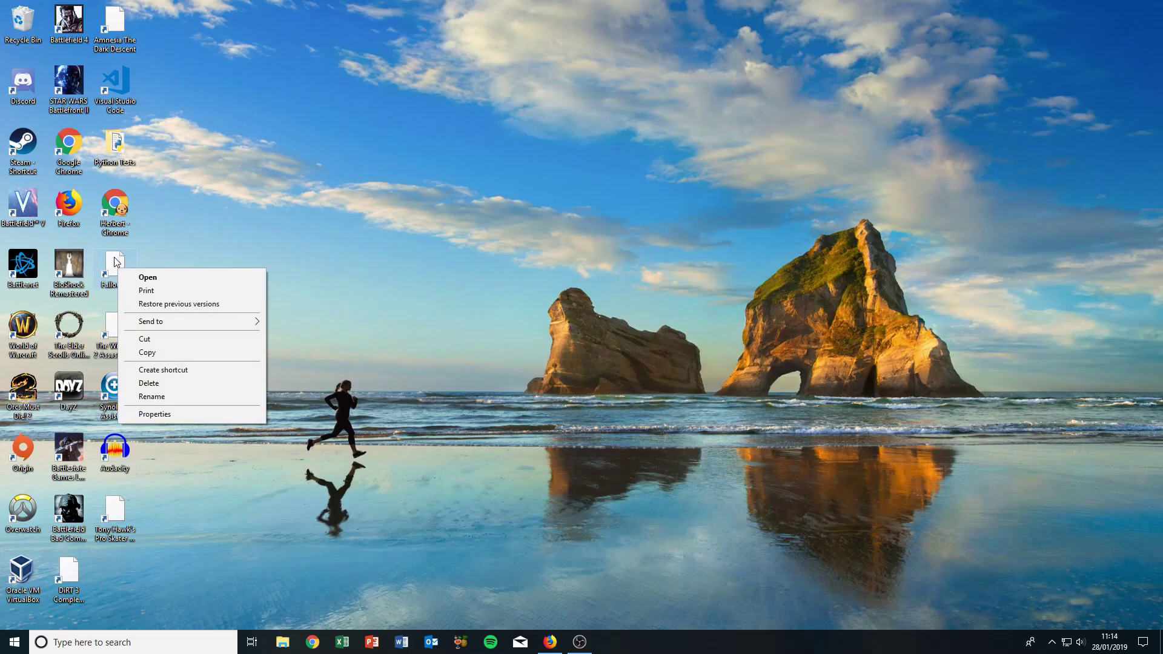
click(168, 414)
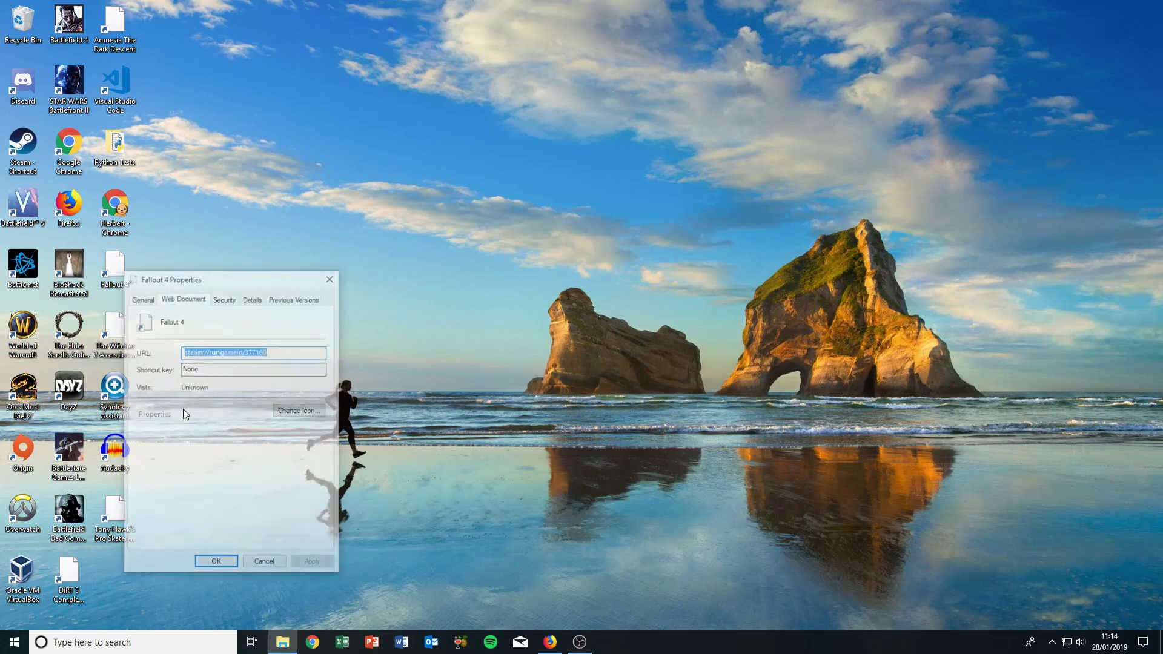
click(297, 407)
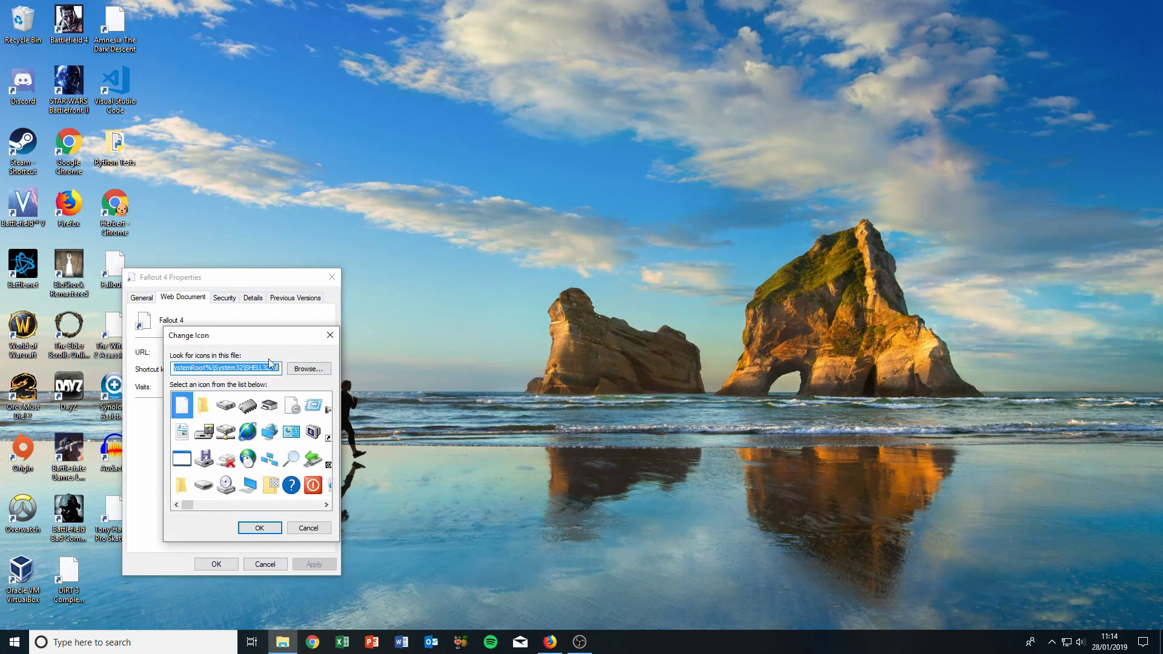
Step: Load the icon from the Fallout4 application in D:\Steam\steamapps\common\Fallout 4 using the copied path
click(308, 368)
click(365, 329)
key(ctrl+v)
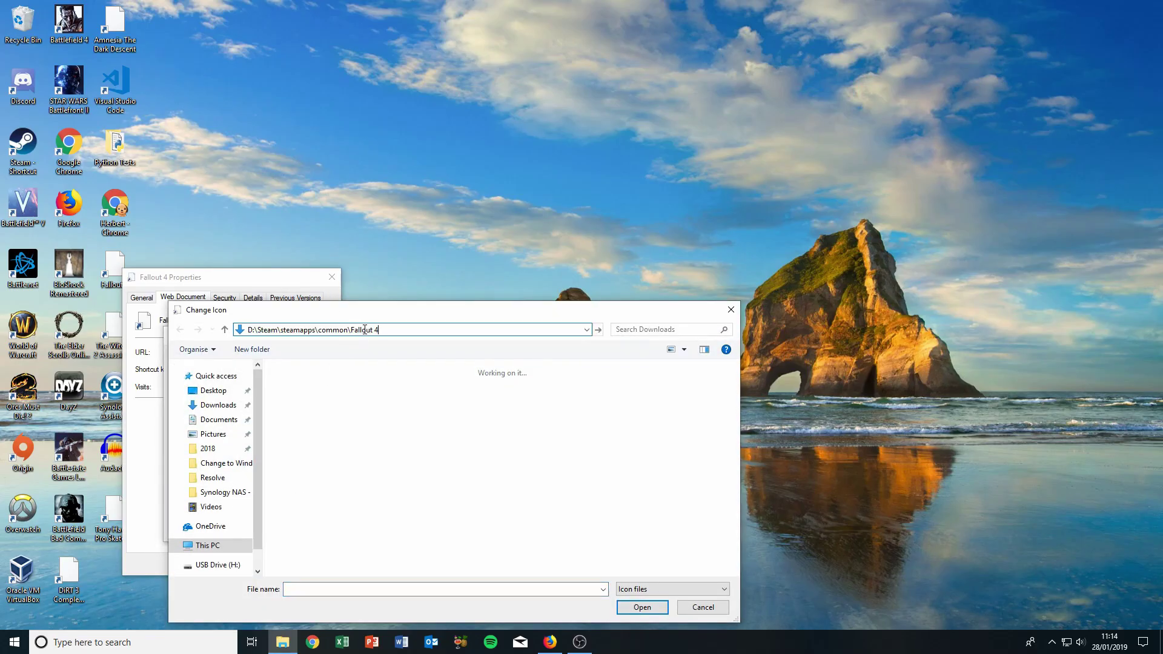
key(Return)
click(316, 452)
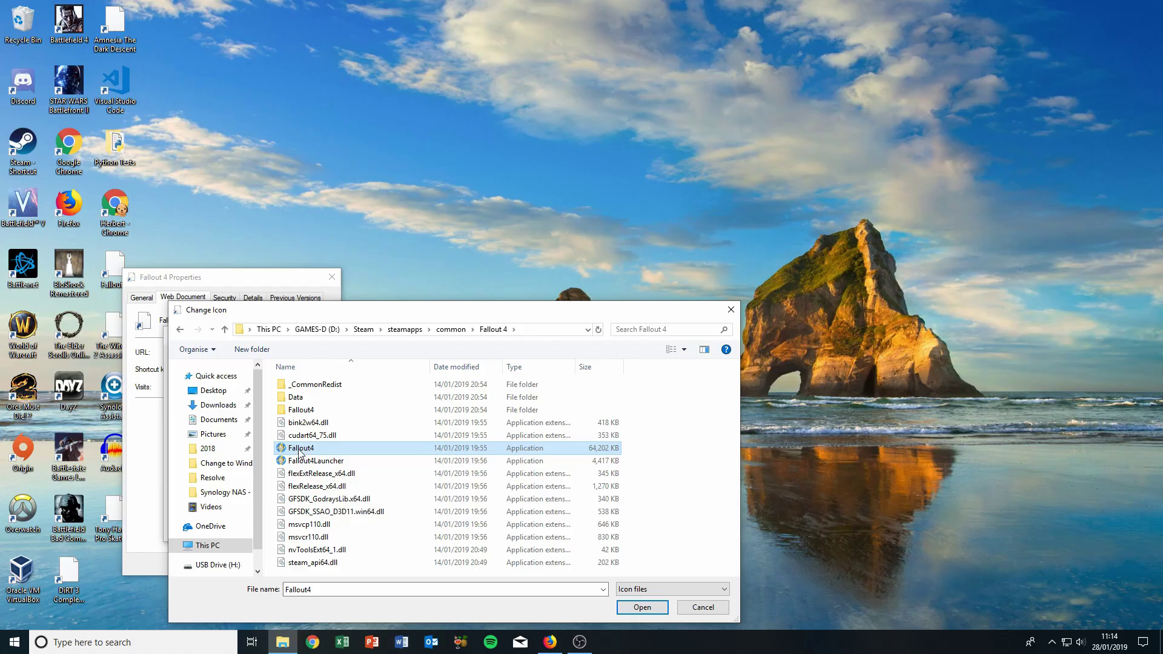
click(652, 605)
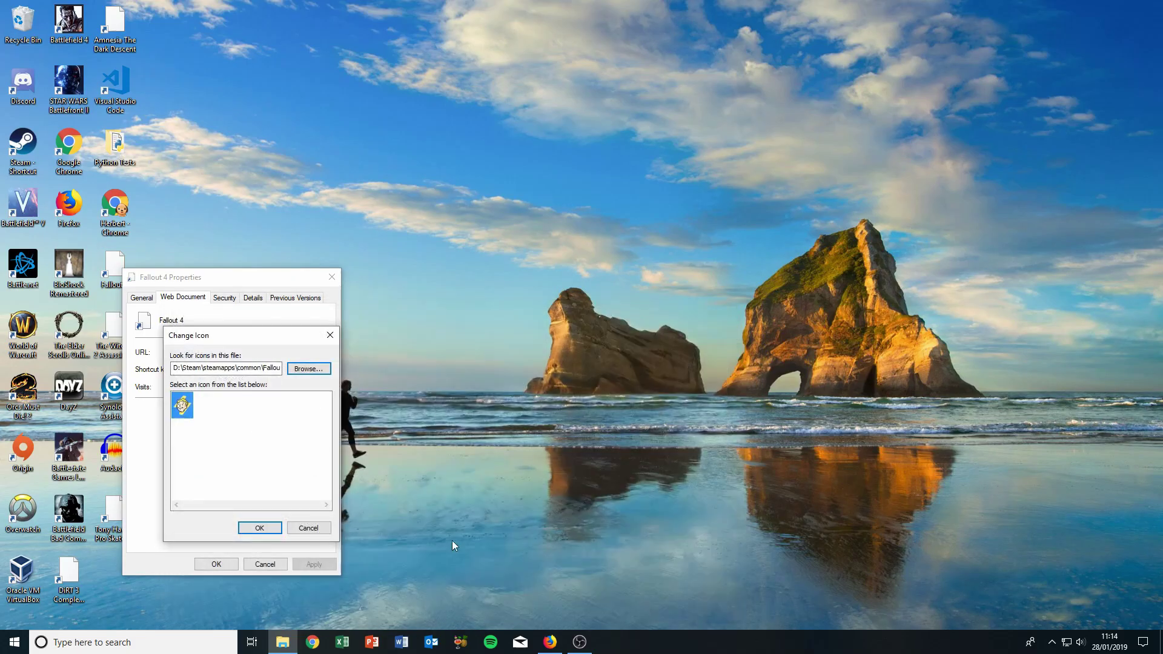
Step: Apply the loaded game icon to the Fallout 4 shortcut and close its properties
click(259, 528)
click(314, 563)
click(216, 564)
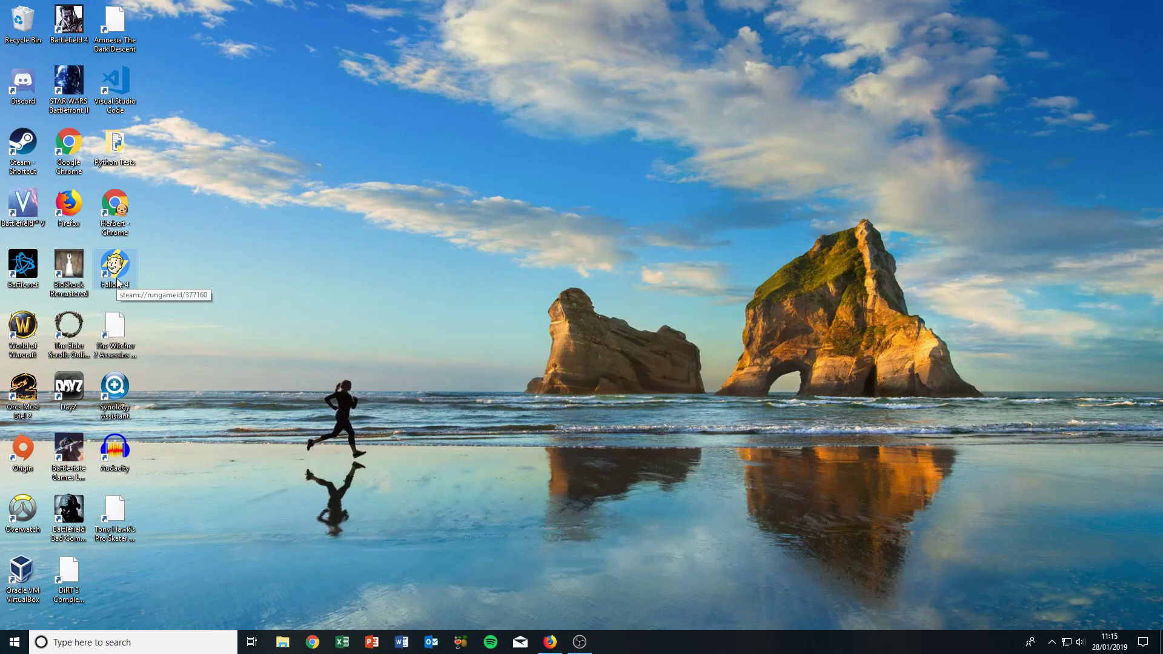
click(128, 327)
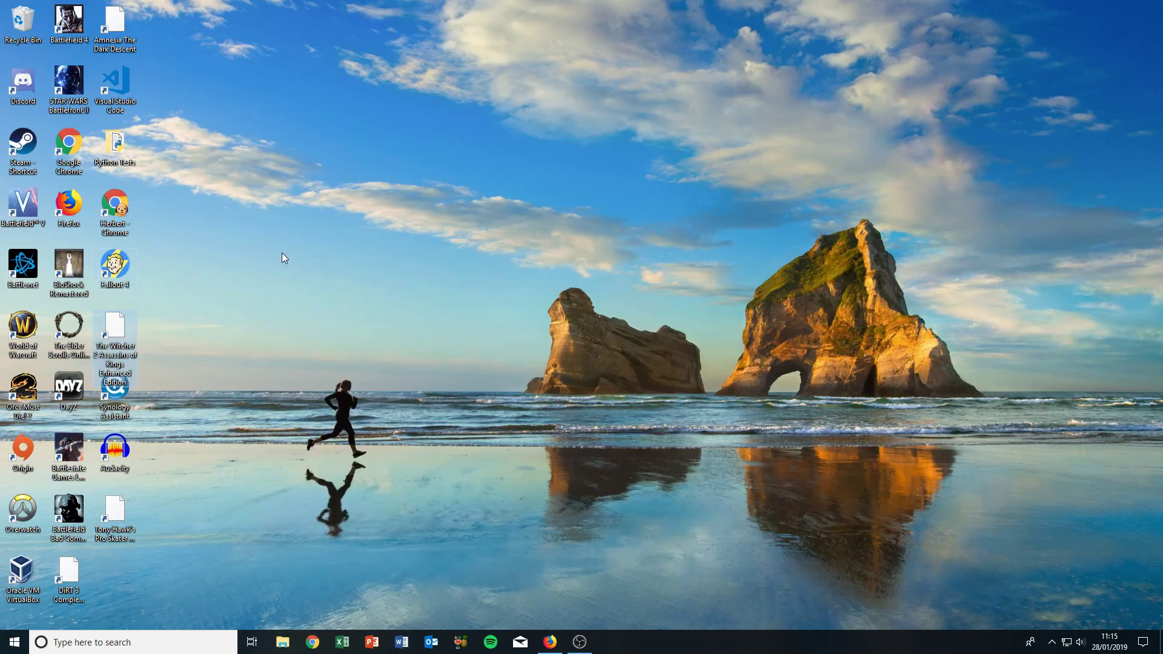
click(242, 263)
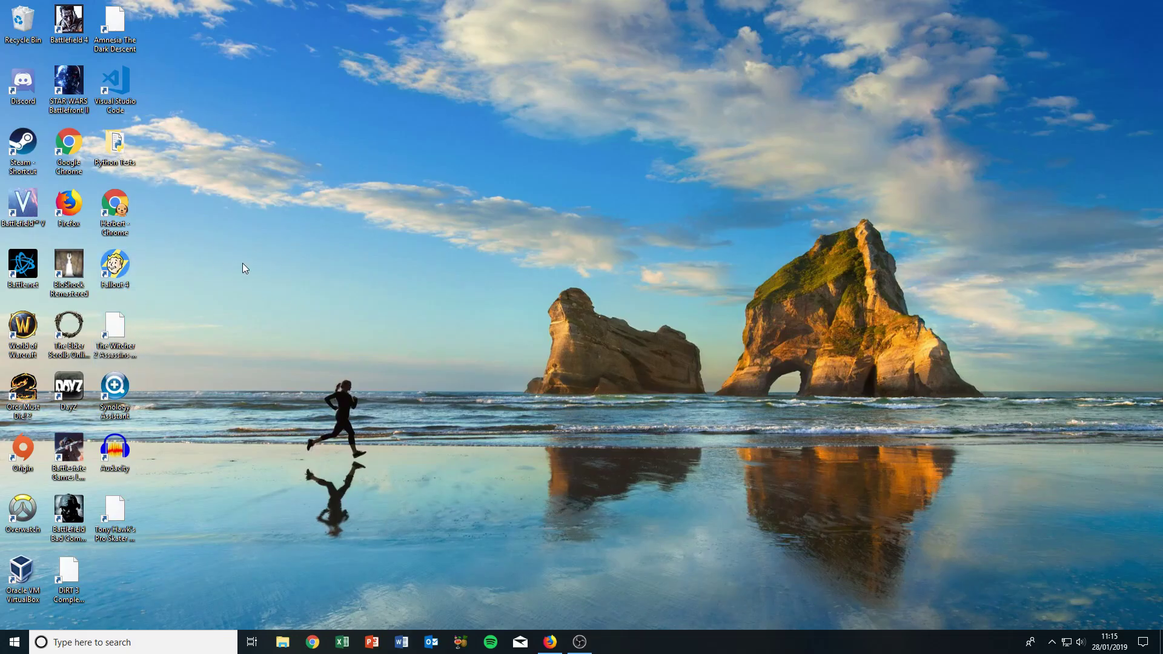
right_click(125, 319)
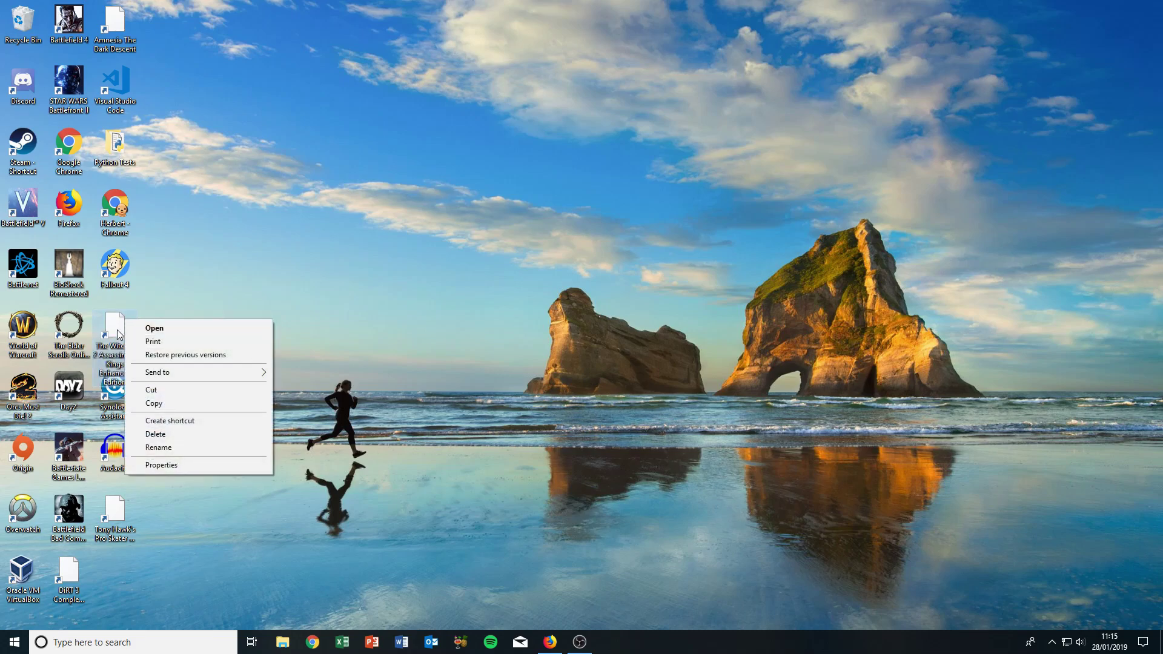
click(249, 414)
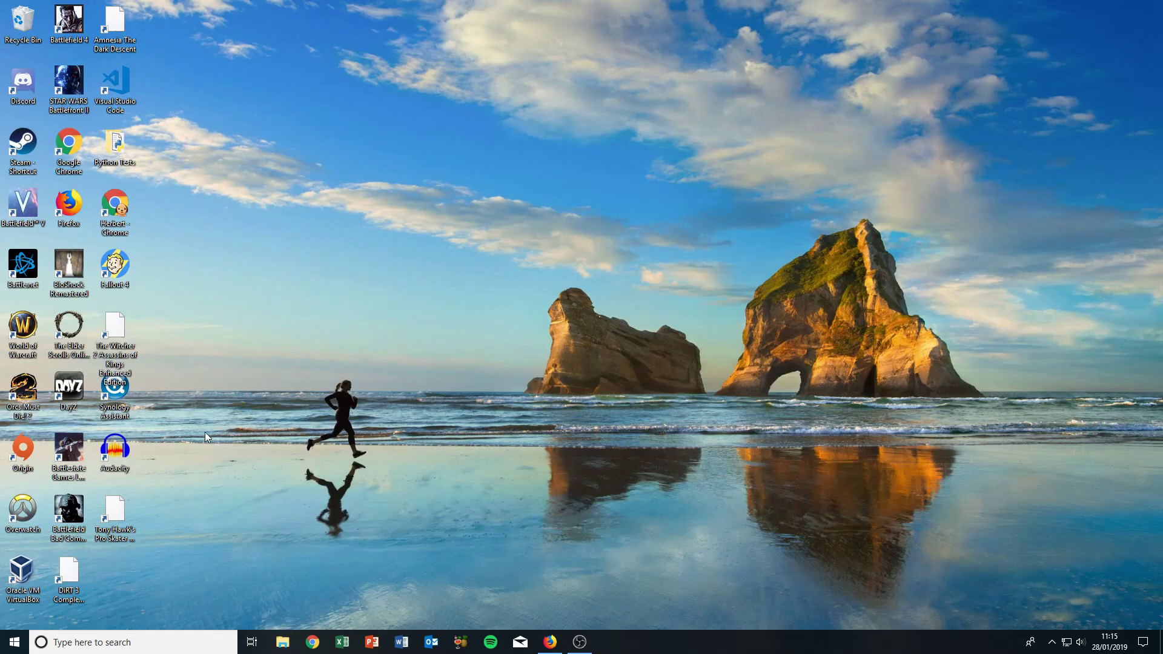
Step: Open the icon file browser for The Witcher 2 desktop shortcut from its properties
right_click(125, 348)
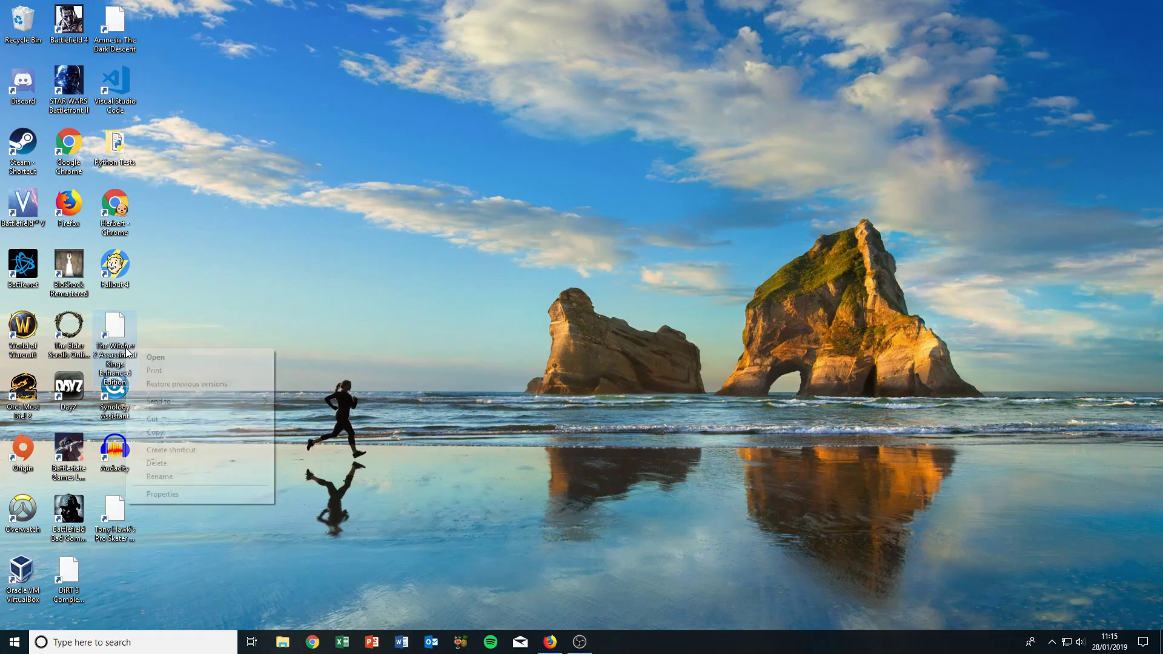
click(178, 491)
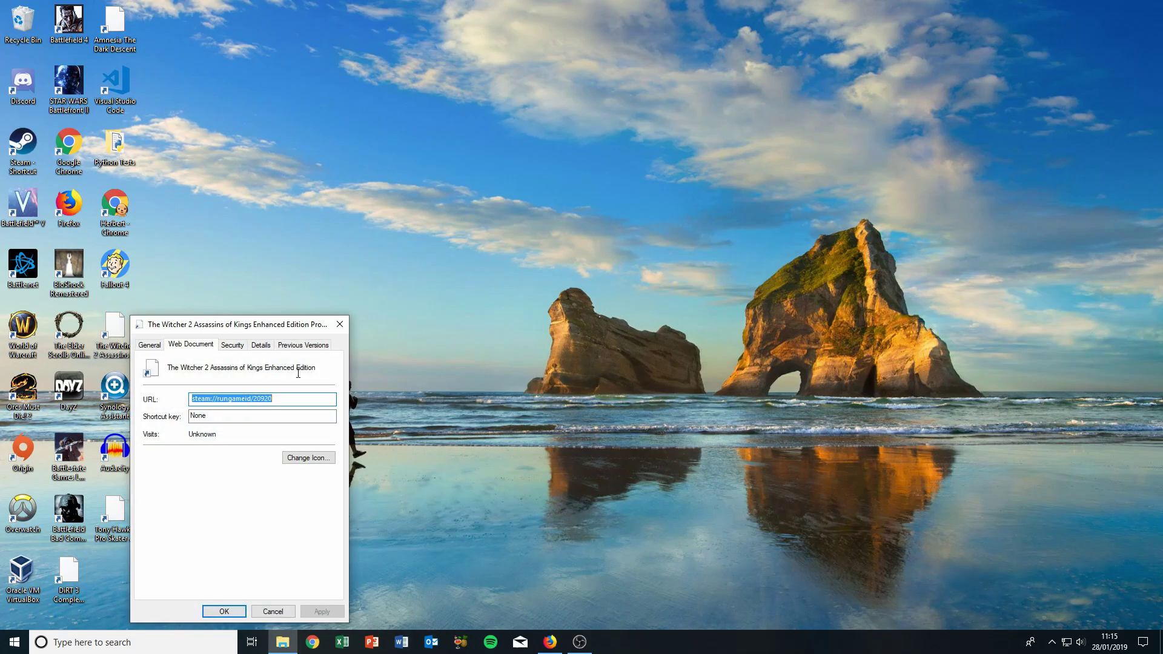
click(308, 457)
click(312, 418)
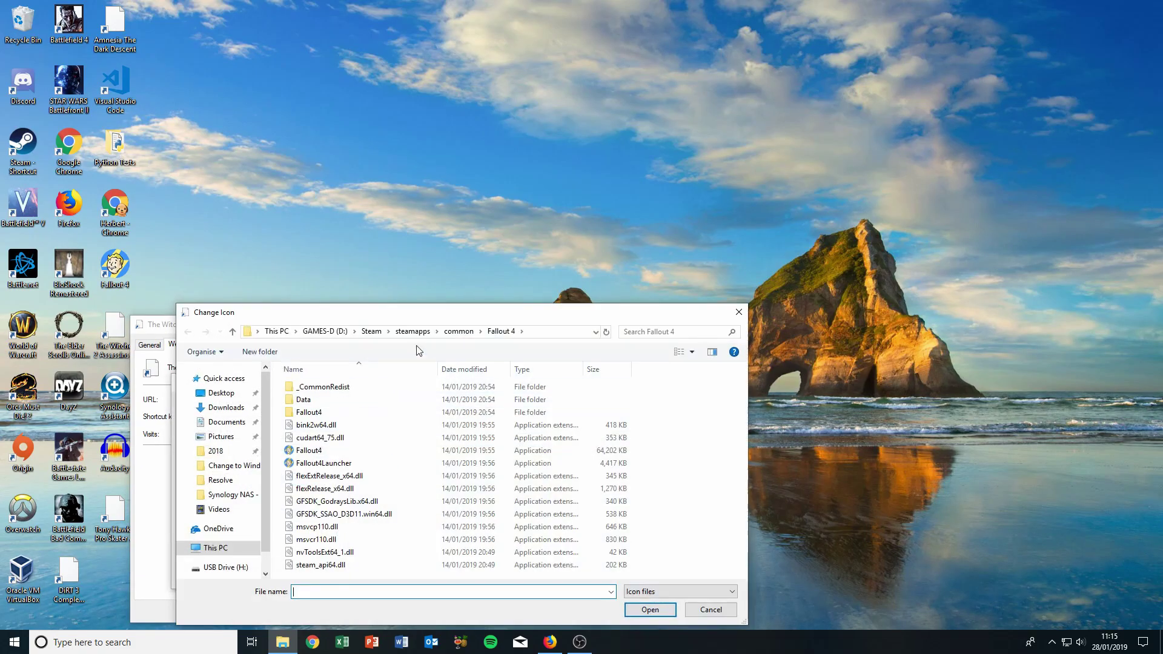
Step: Browse from the Fallout 4 folder to the witcher 2 folder in D:\Steam\steamapps\common
click(552, 327)
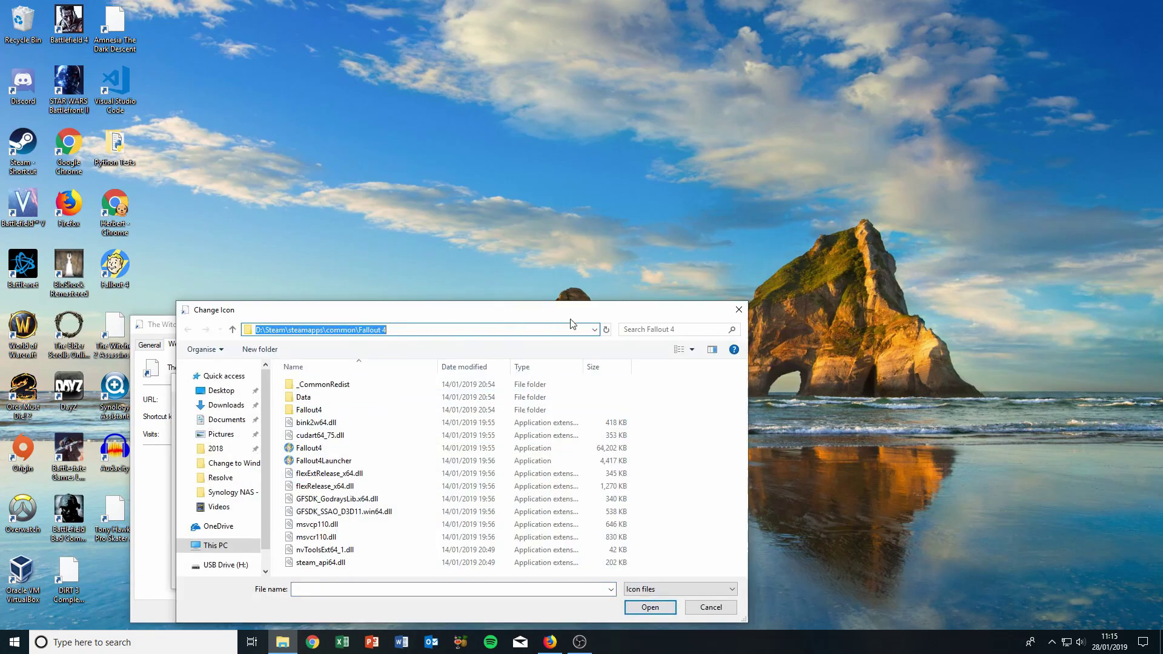
click(233, 329)
scroll(363, 429, down, 7)
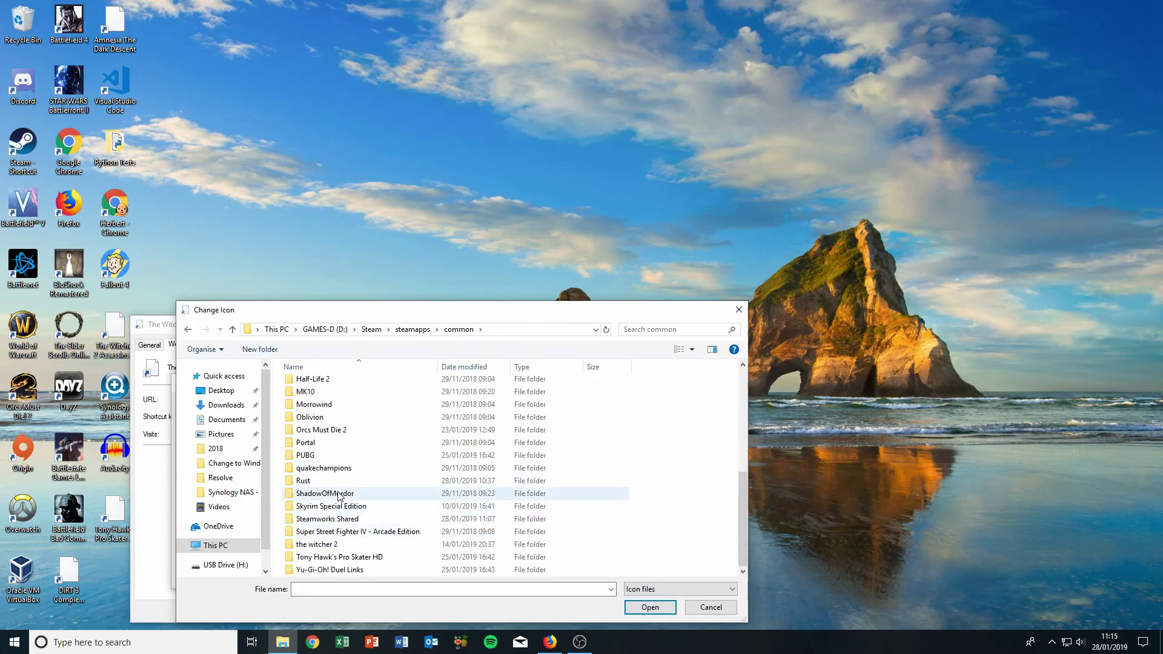
click(332, 548)
double_click(332, 545)
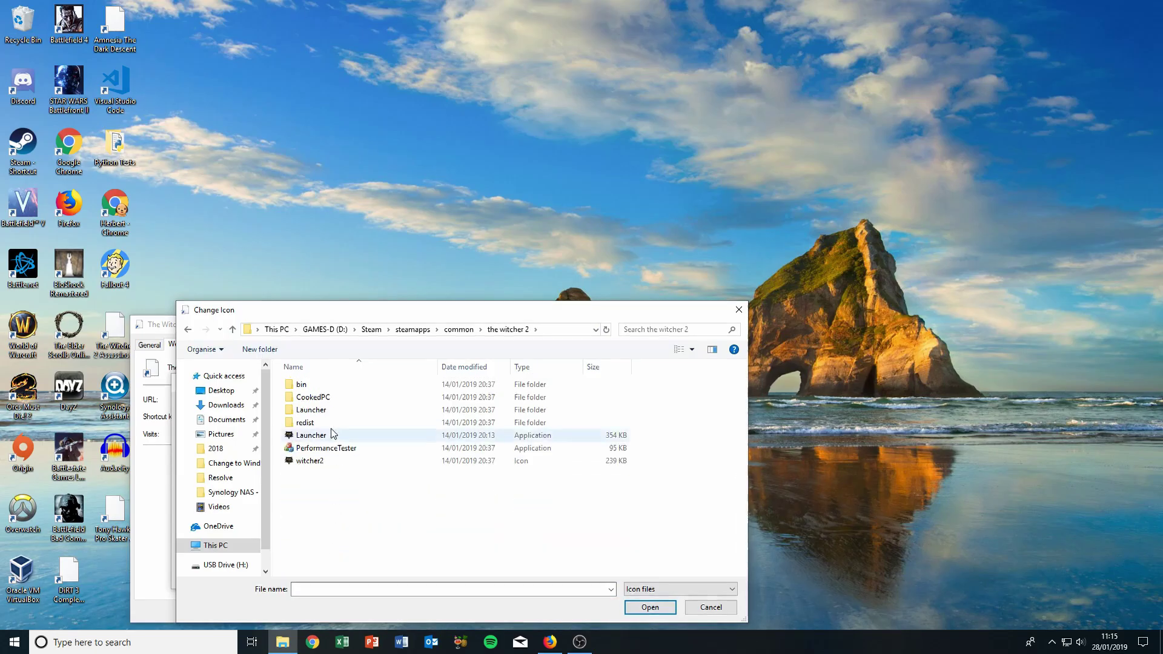
Step: Load the icon from the Launcher application, apply it to The Witcher 2 shortcut and close its properties
click(322, 437)
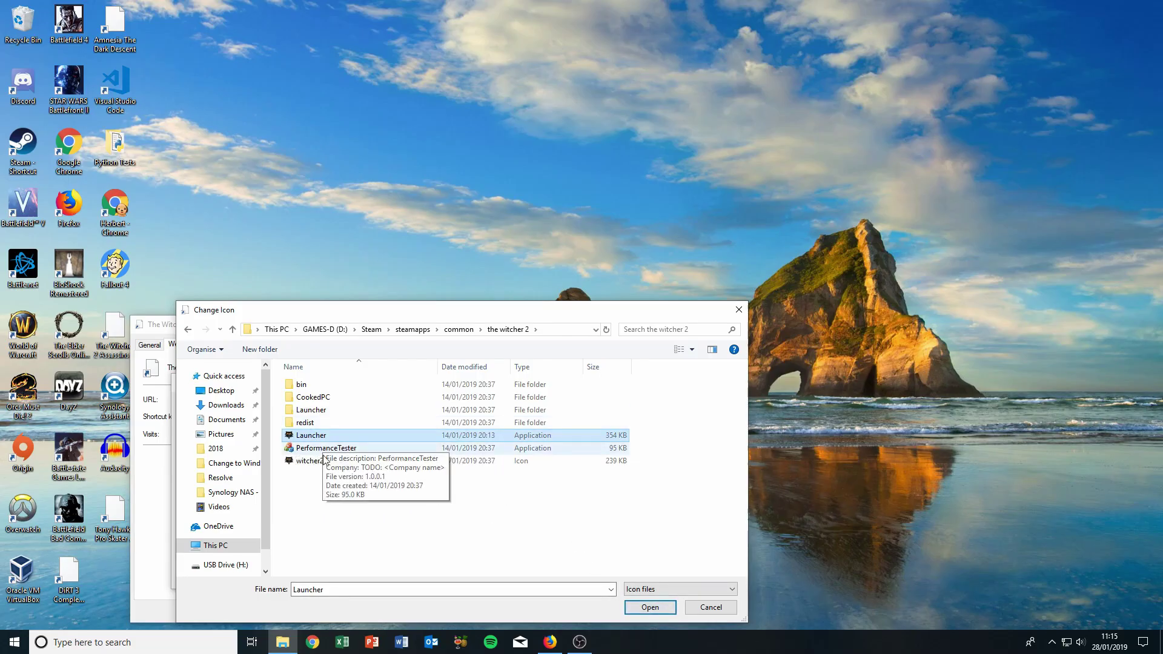
click(649, 606)
click(281, 572)
click(321, 612)
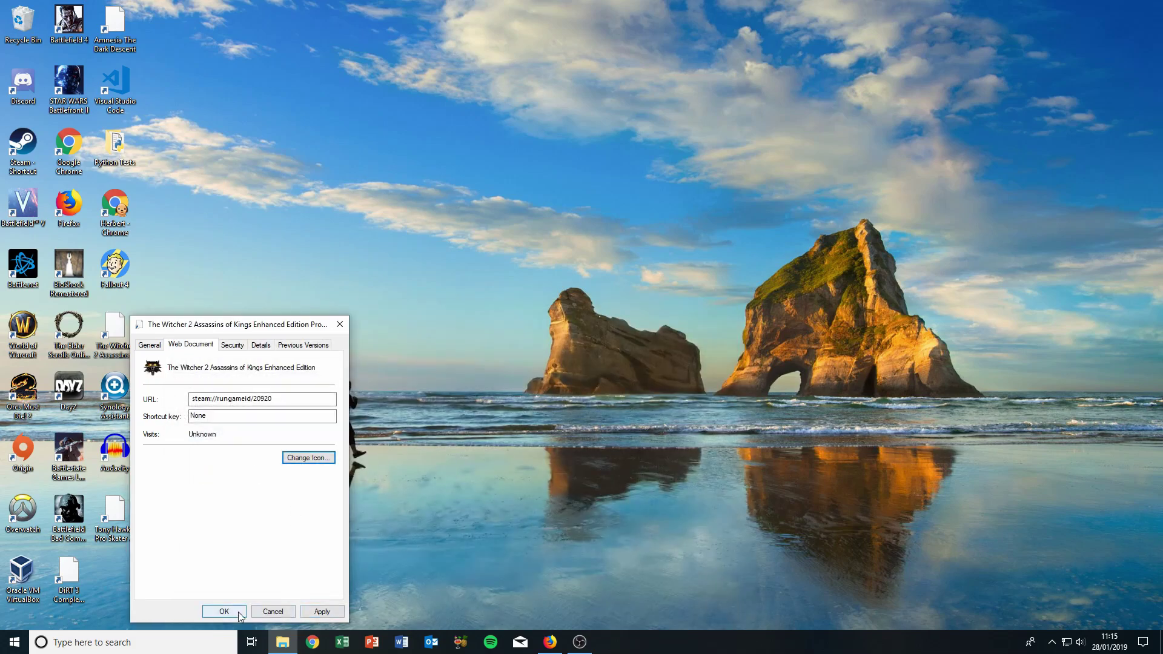
click(210, 611)
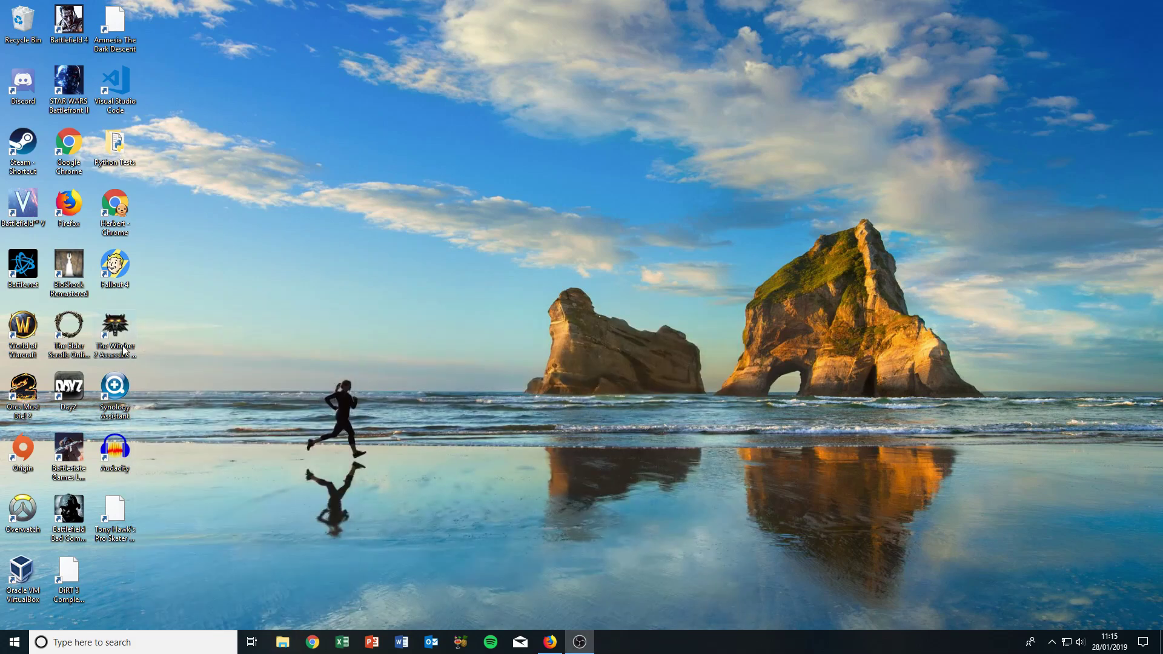
Step: View the properties of the Amnesia The Dark Descent desktop shortcut and close them
click(124, 509)
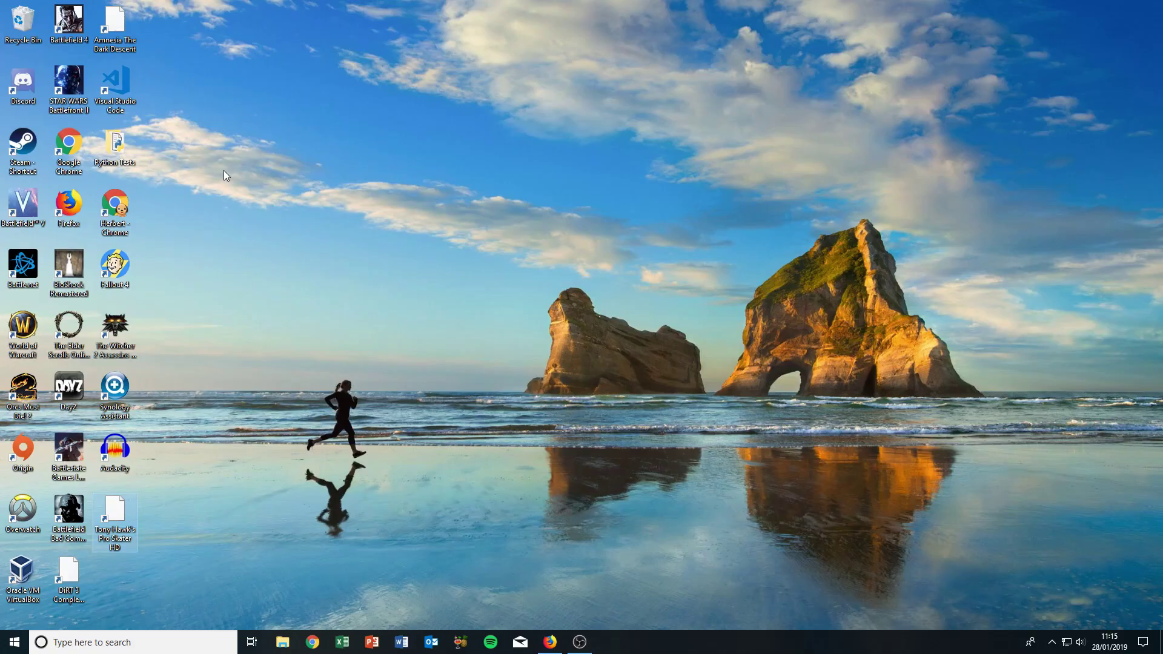
right_click(118, 27)
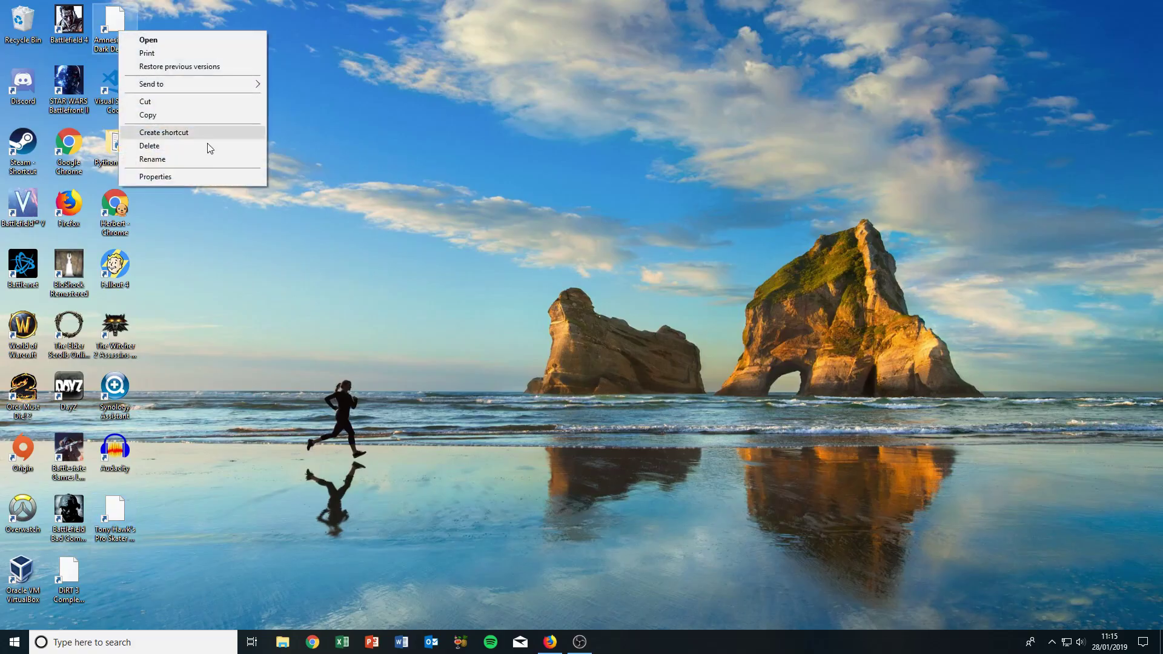
click(157, 176)
click(330, 42)
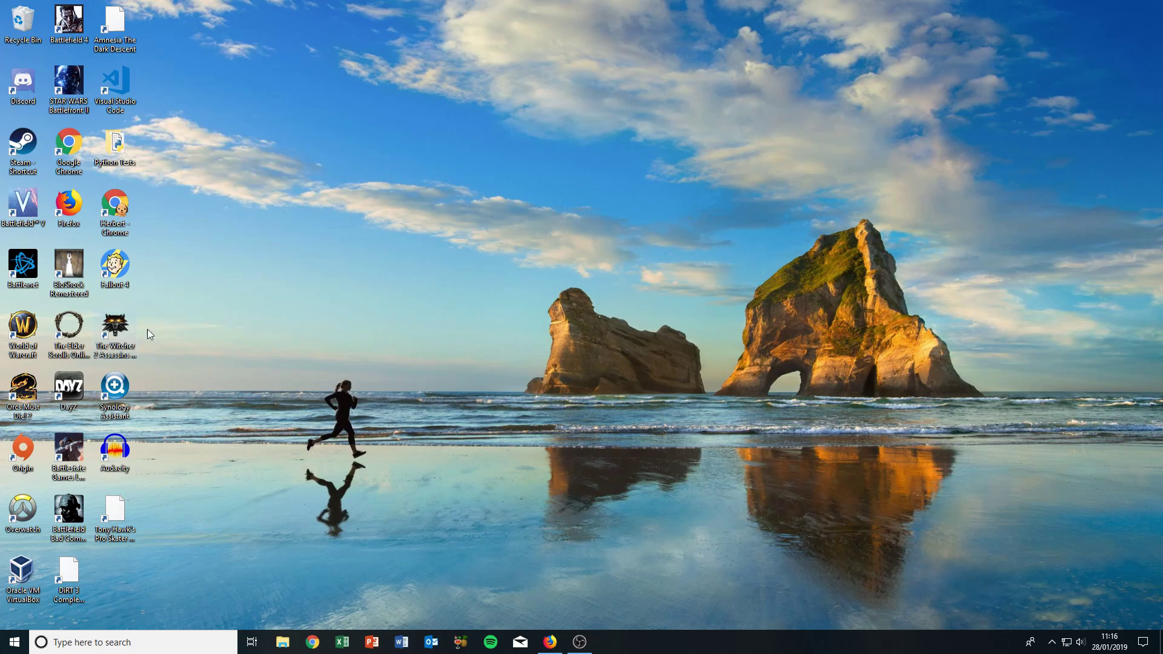
Step: View the web document properties of the Tony Hawk's Pro Skater HD desktop shortcut and close them
drag(124, 328, 300, 344)
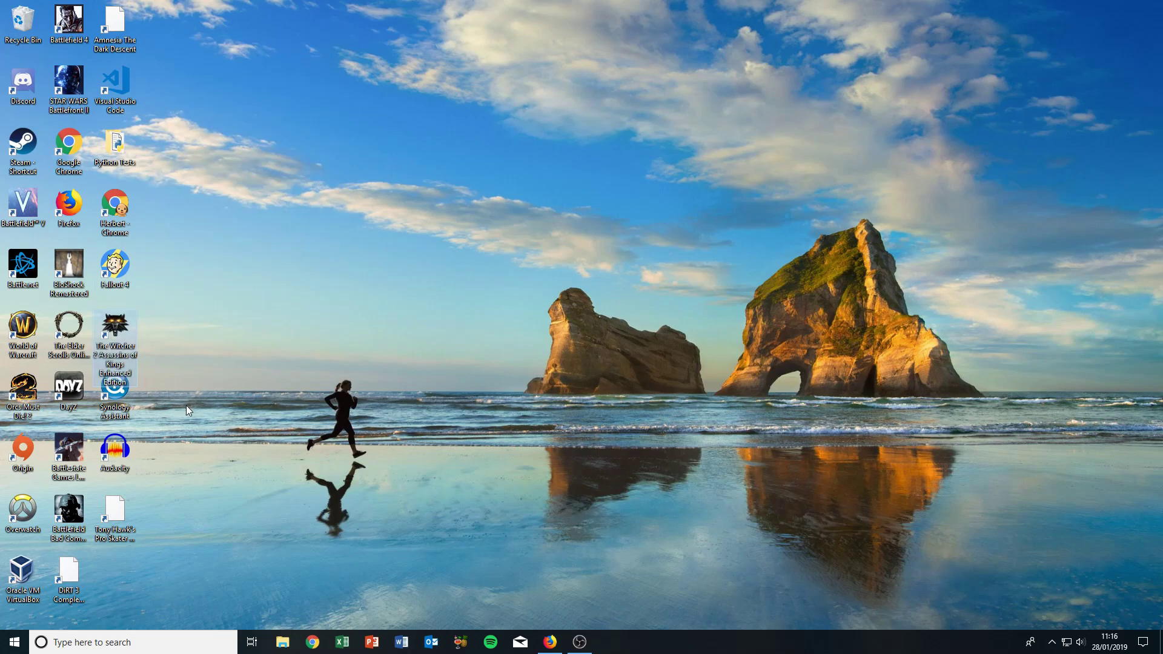
click(134, 505)
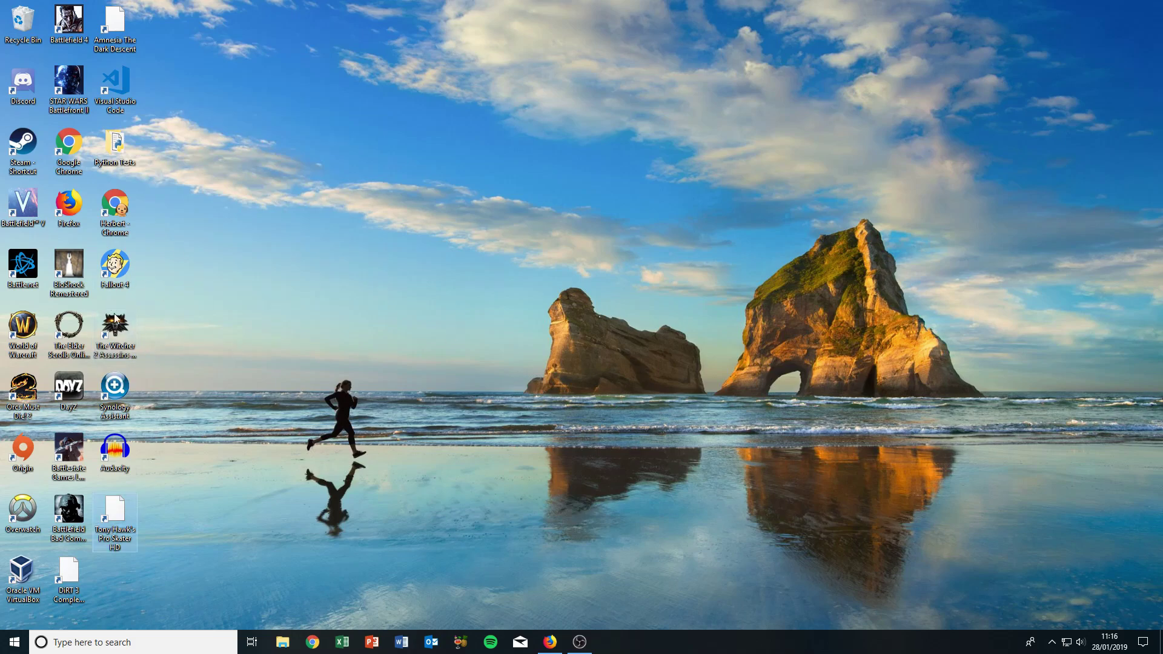
right_click(135, 514)
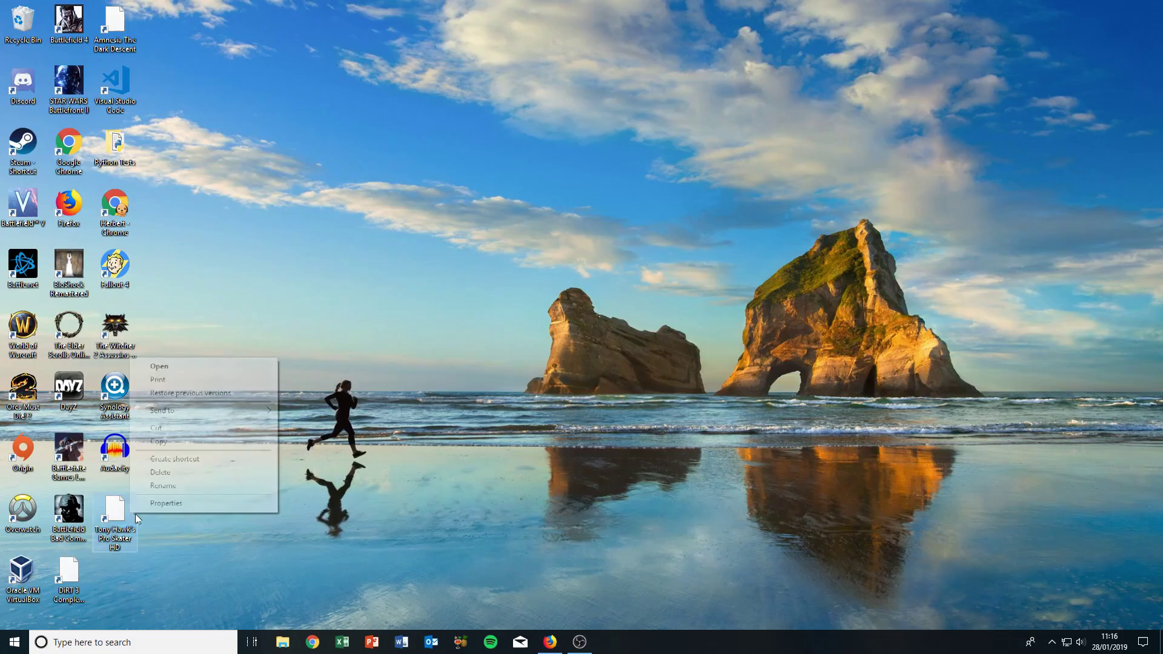
click(181, 501)
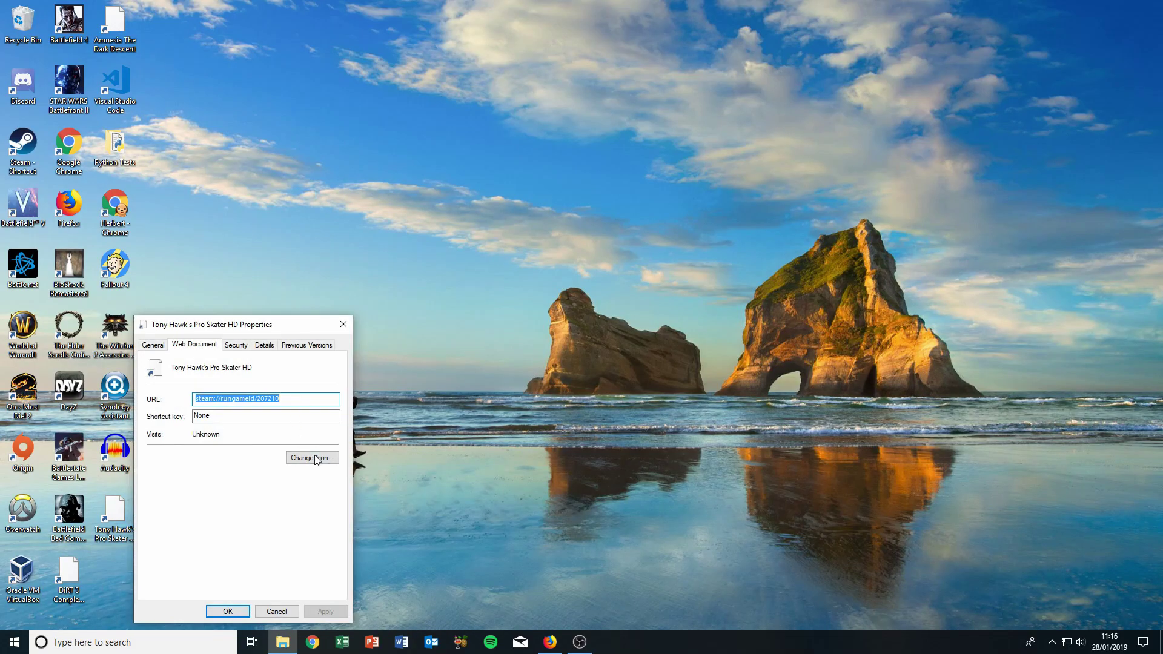
click(349, 319)
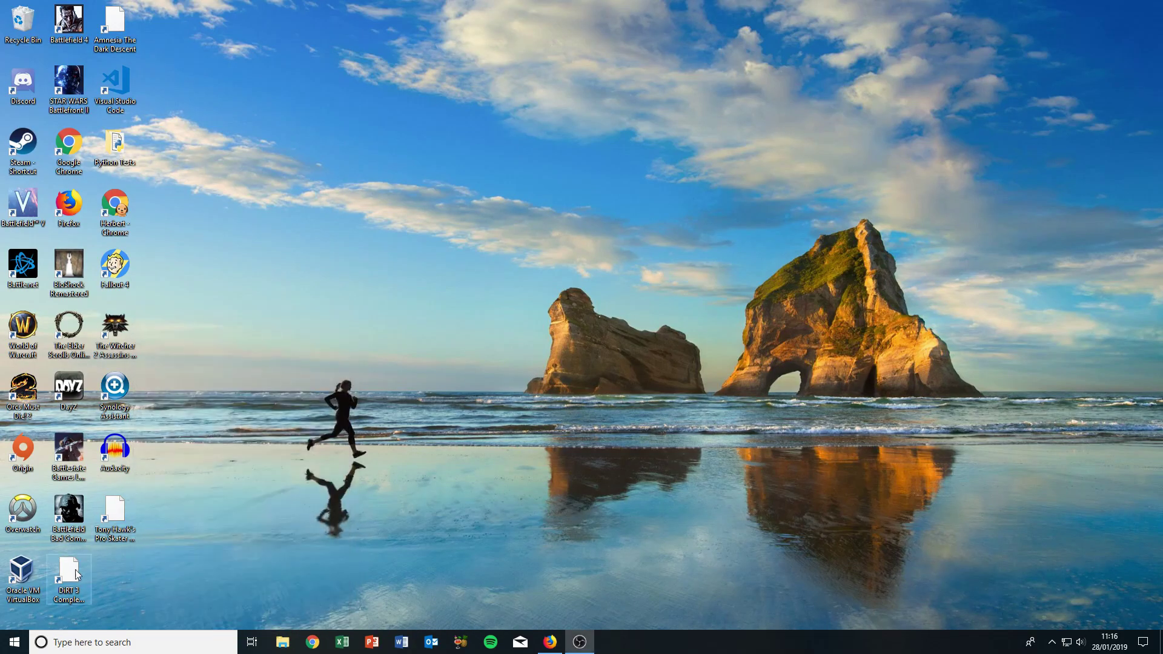